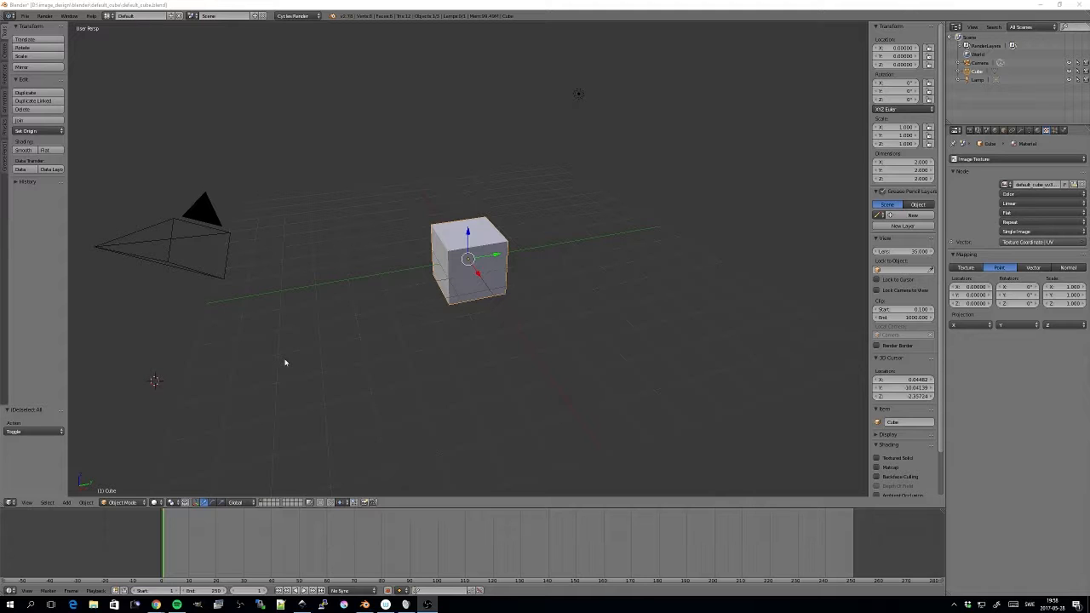
Step: Switch to Chrome, examine the image results for keyboards with numpad and mice with scroll wheel, and return to Blender
left_click(156, 605)
left_click_drag(244, 10, 446, 116)
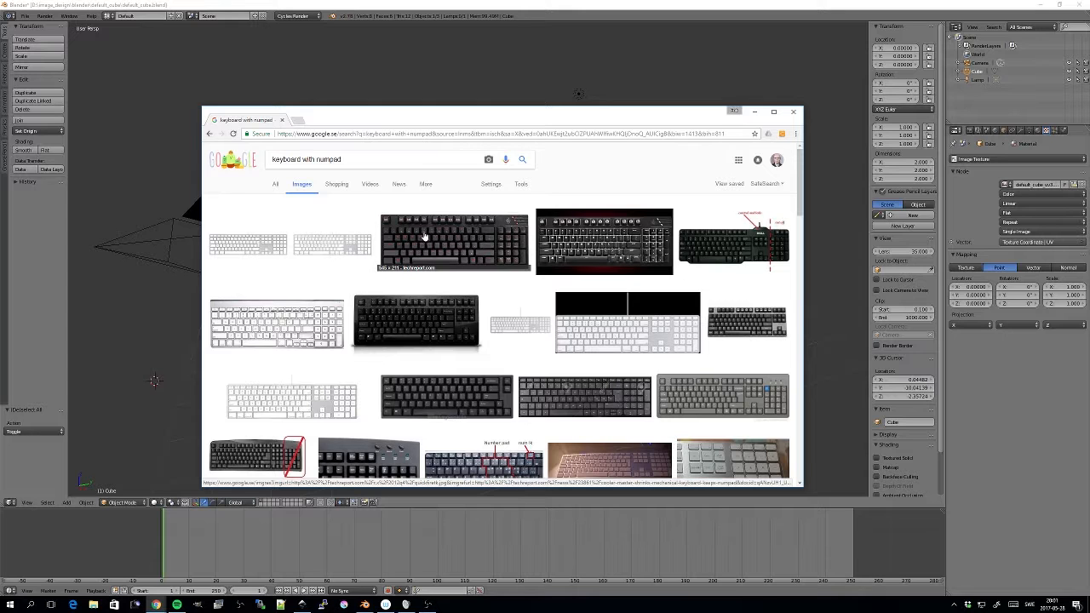
left_click(448, 262)
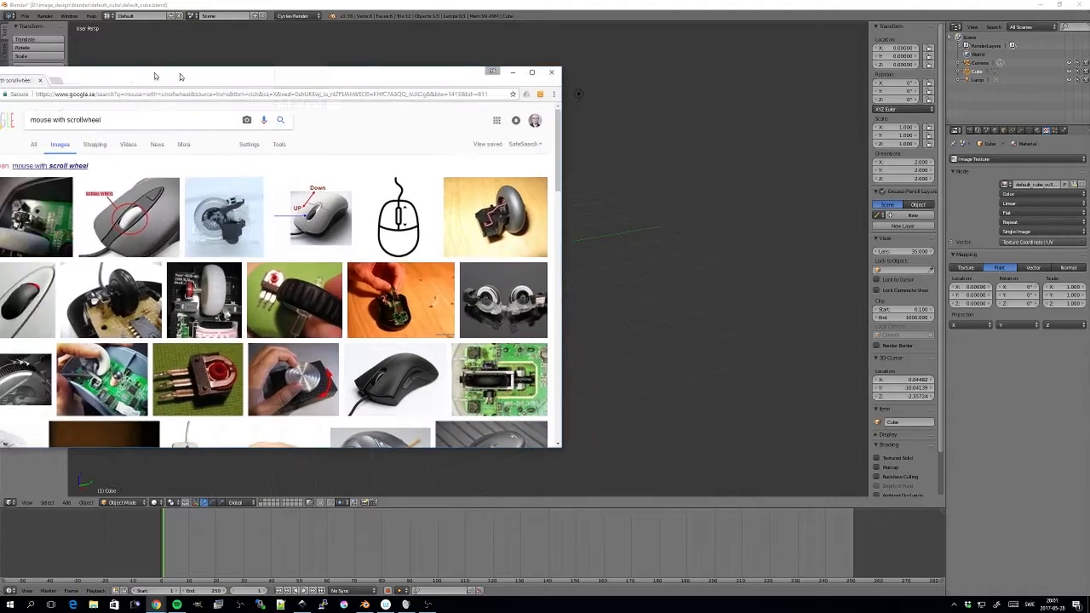
left_click_drag(155, 77, 379, 83)
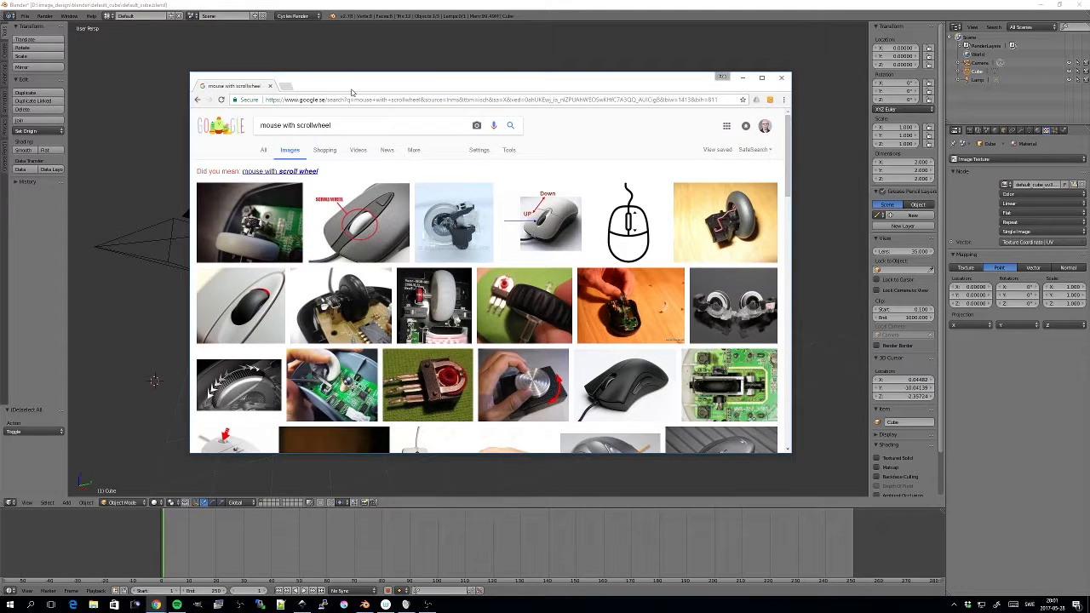
left_click(300, 172)
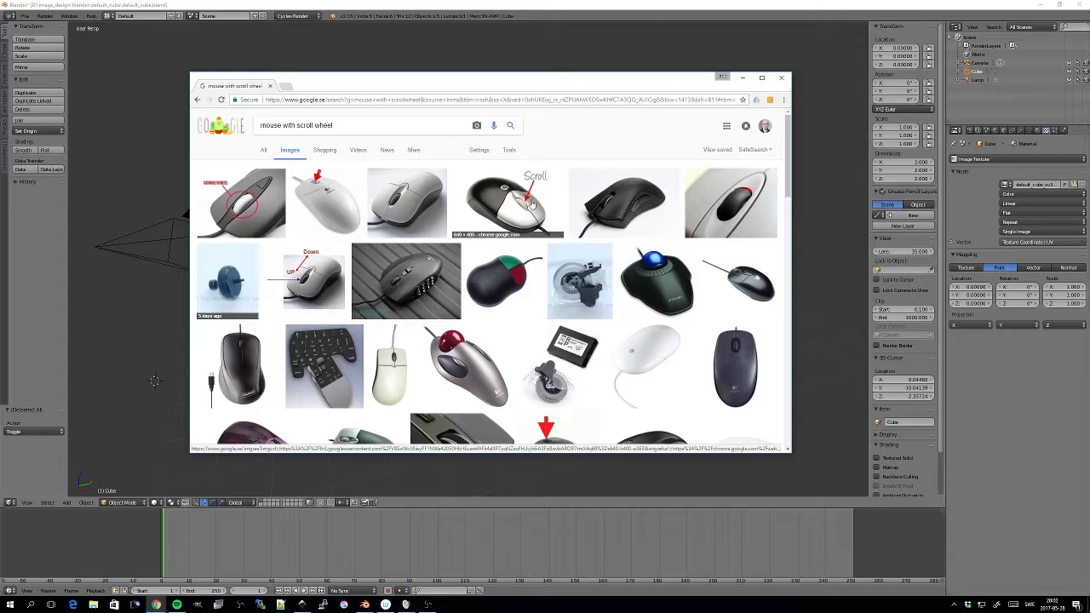
key("alt+Tab")
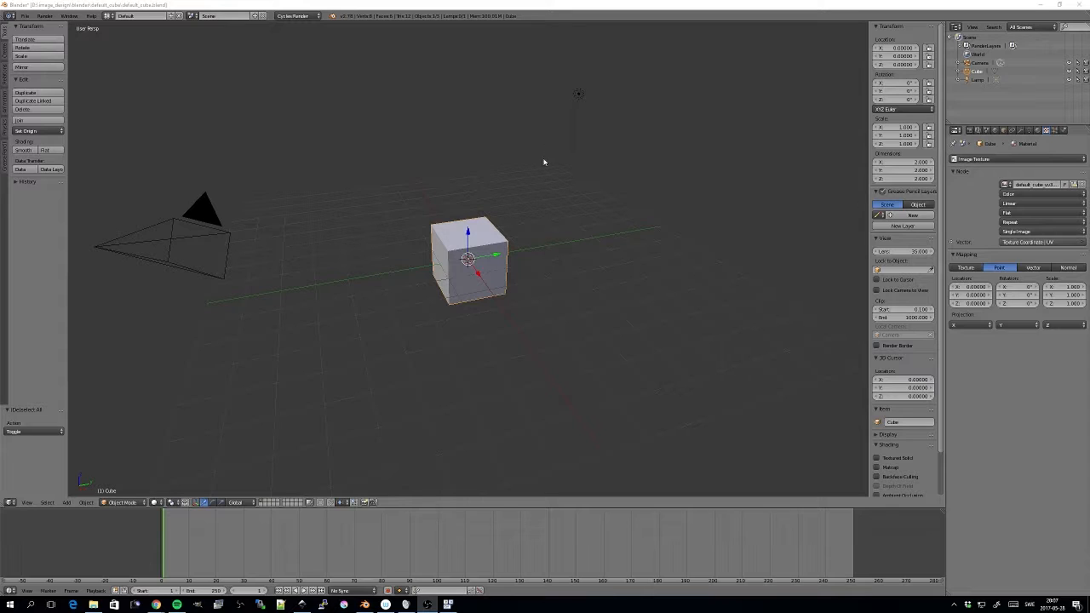
Step: Place the 3D cursor at various spots around the cube, ending beside it near the green axis line on the camera's side
left_click(471, 232)
left_click(517, 215)
left_click(472, 189)
left_click(373, 179)
left_click(335, 227)
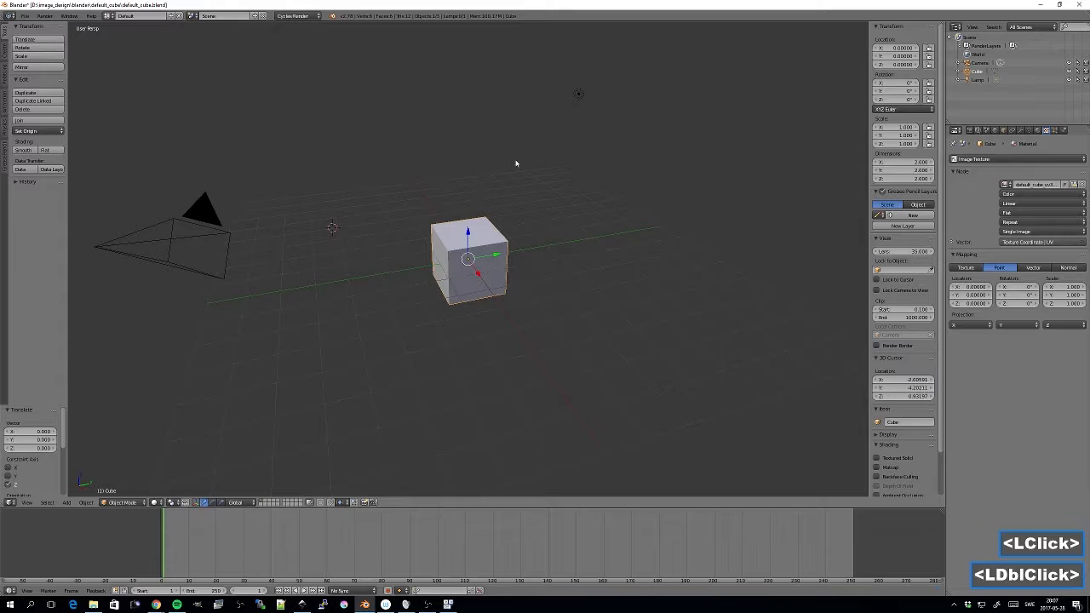
left_click(513, 161)
left_click(634, 199)
left_click(650, 253)
left_click(407, 274)
left_click(392, 275)
left_click(343, 196)
left_click(458, 138)
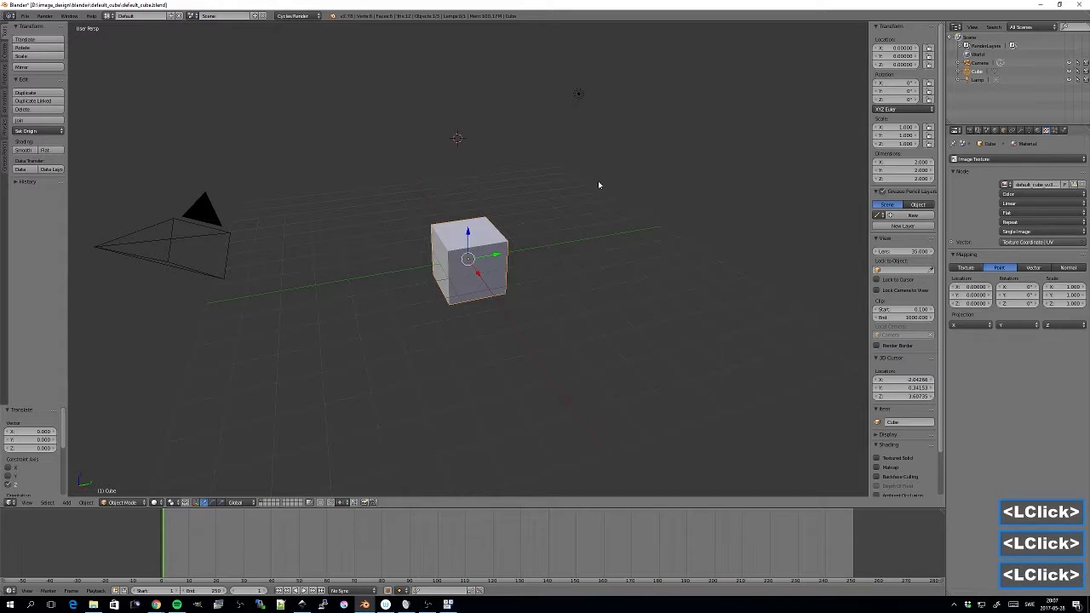
left_click(644, 213)
left_click(620, 187)
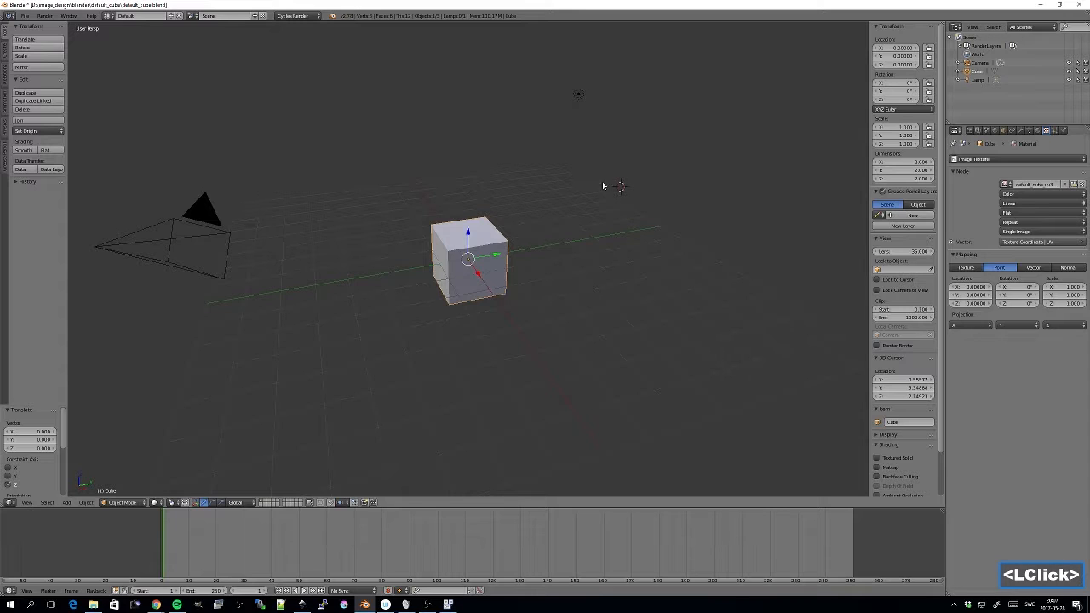
left_click(613, 250)
left_click(330, 176)
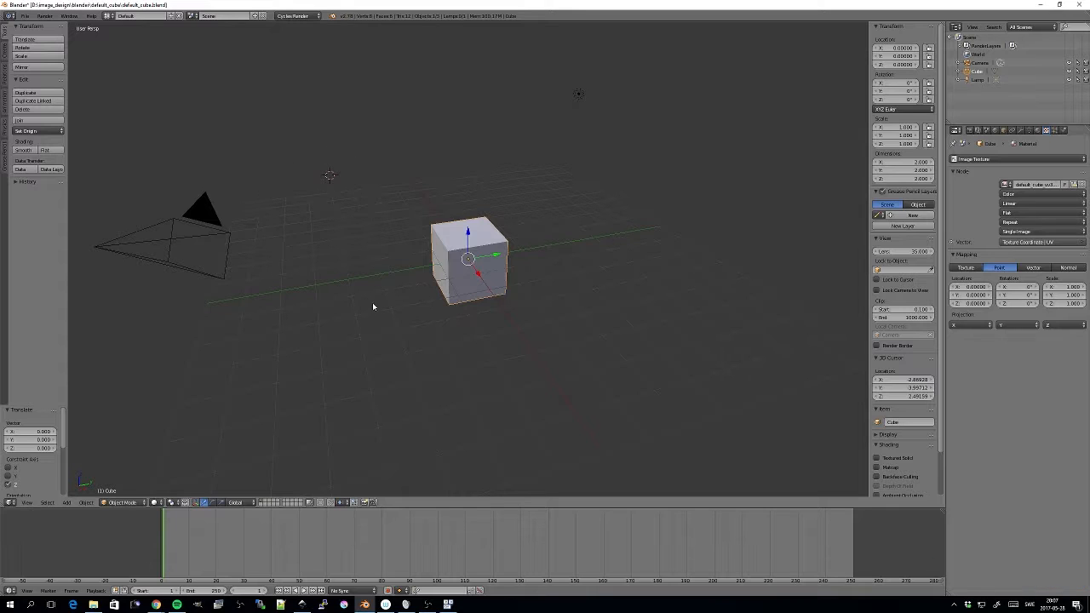
left_click(351, 282)
Step: Select the lamp, the camera and the cube one after another, leaving the cube selected
right_click(579, 94)
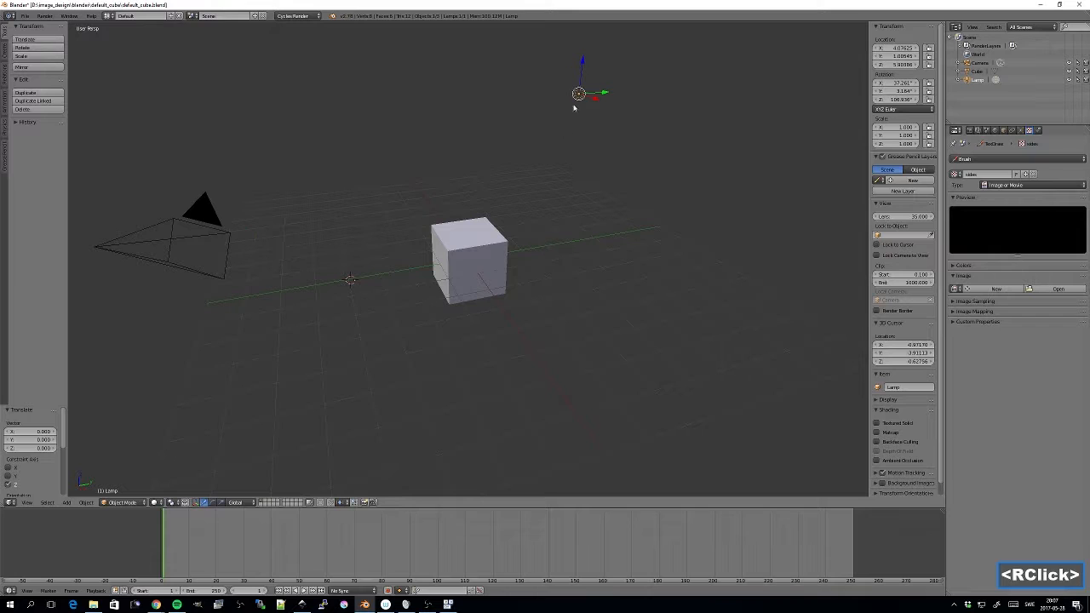
right_click(184, 242)
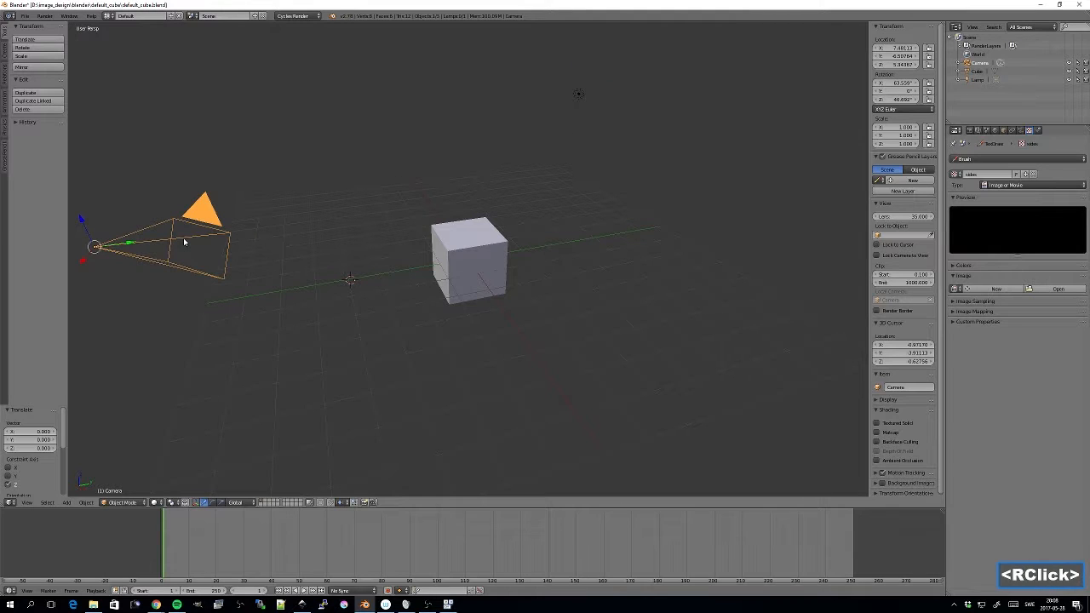
right_click(486, 252)
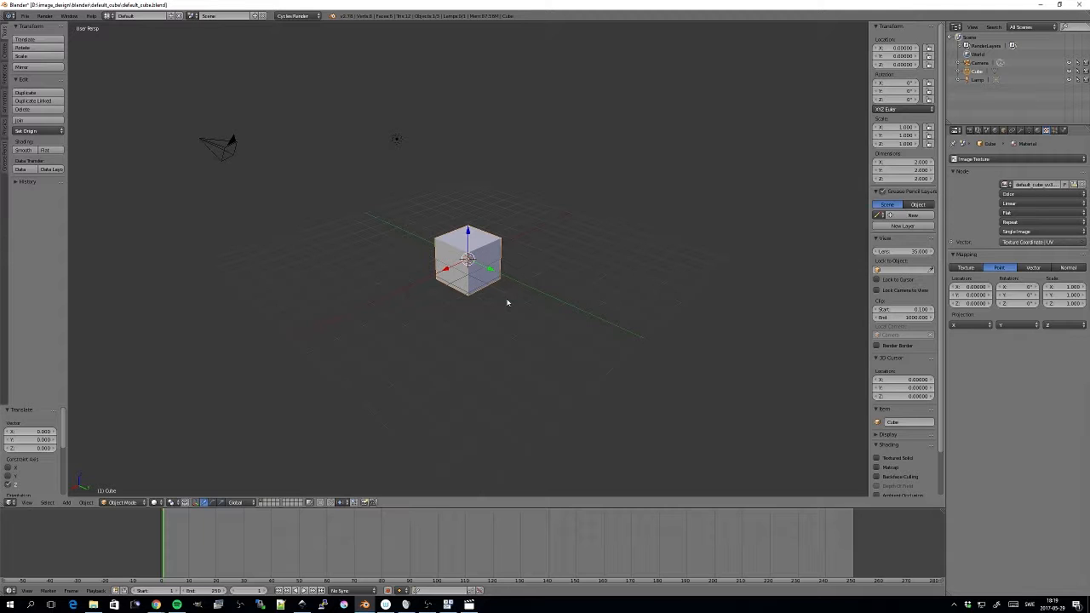
Step: Set the viewport shading to Material to display the cube's texture
scroll(507, 302, "up", 7)
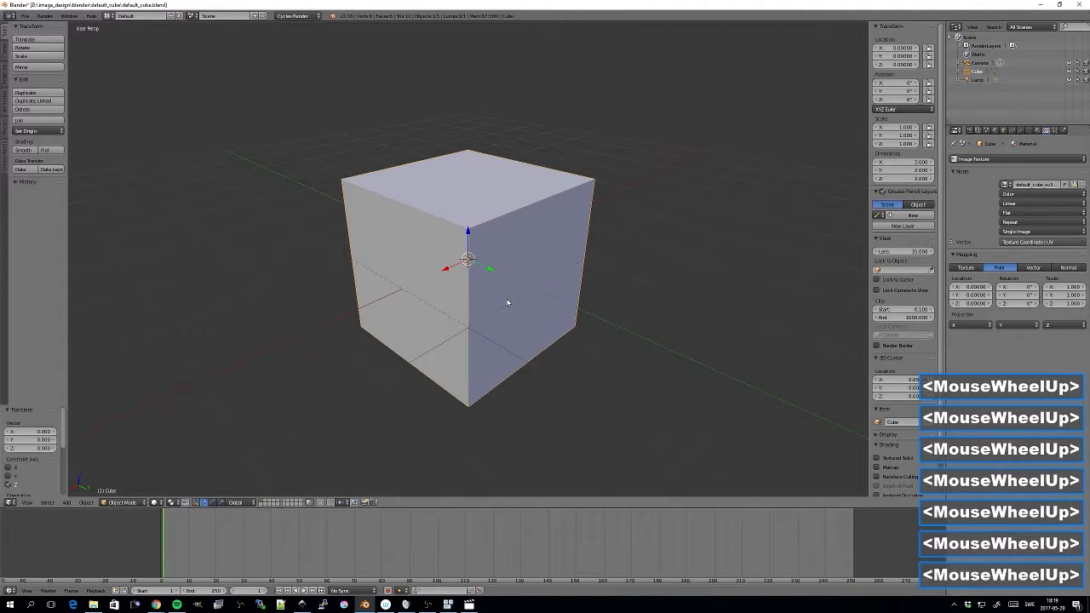
scroll(506, 302, "down", 8)
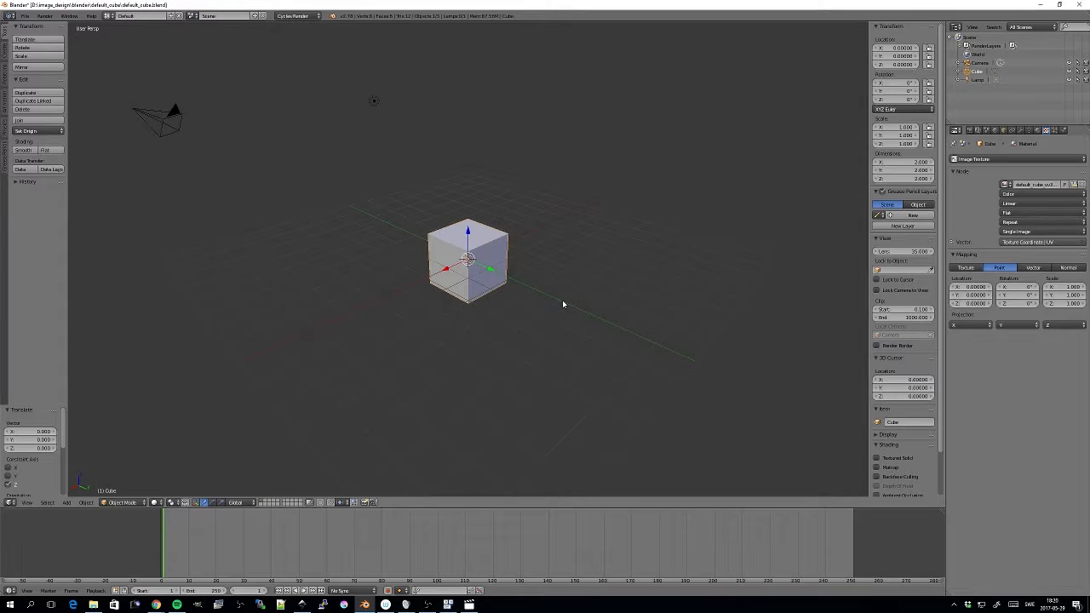
middle_click_drag(563, 304, 603, 312)
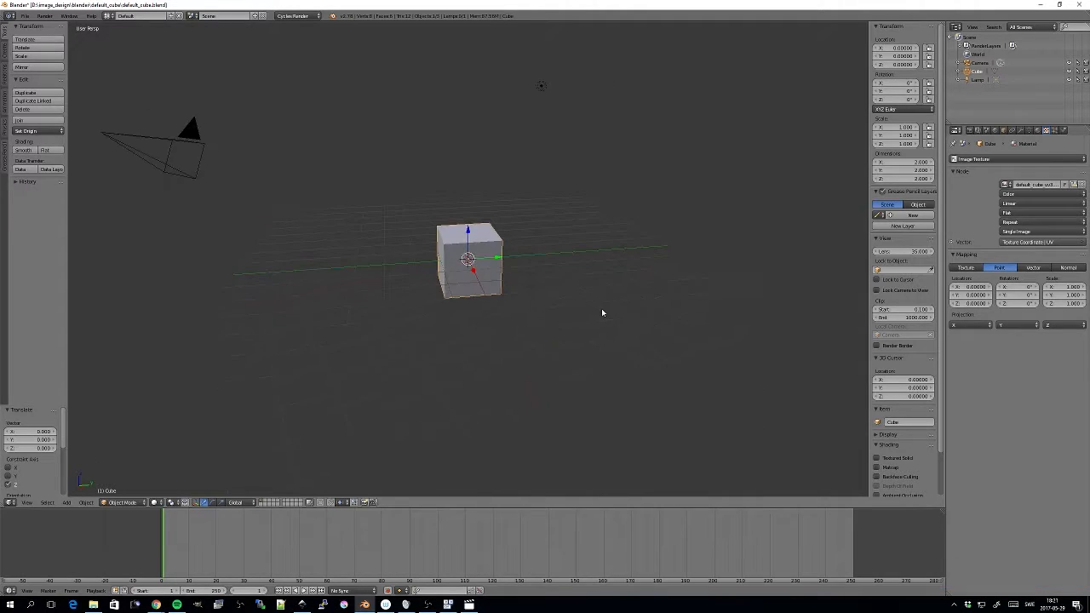
left_click(161, 503)
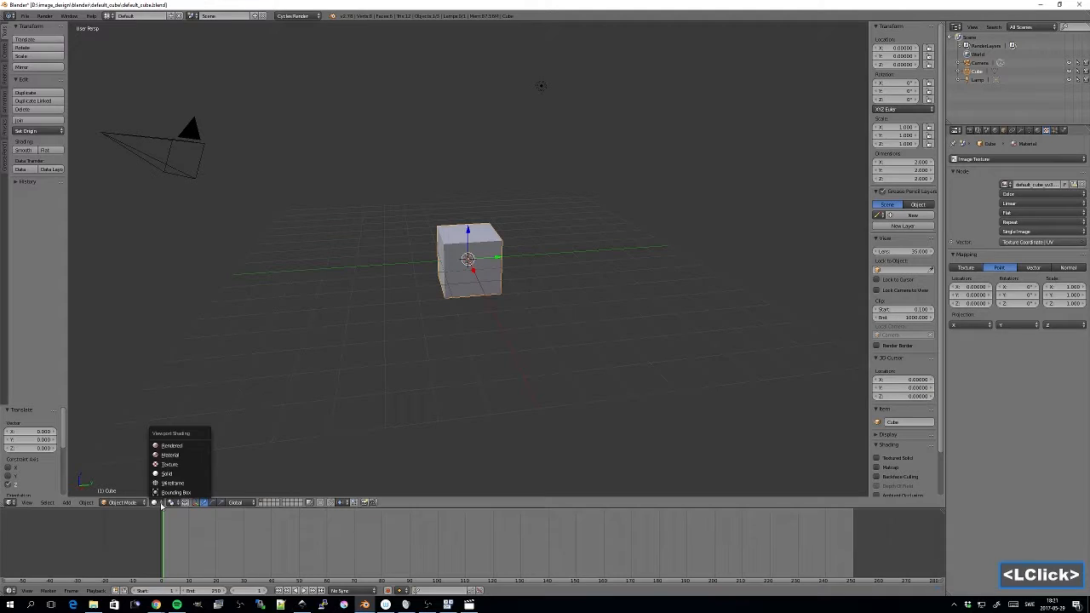
left_click(169, 456)
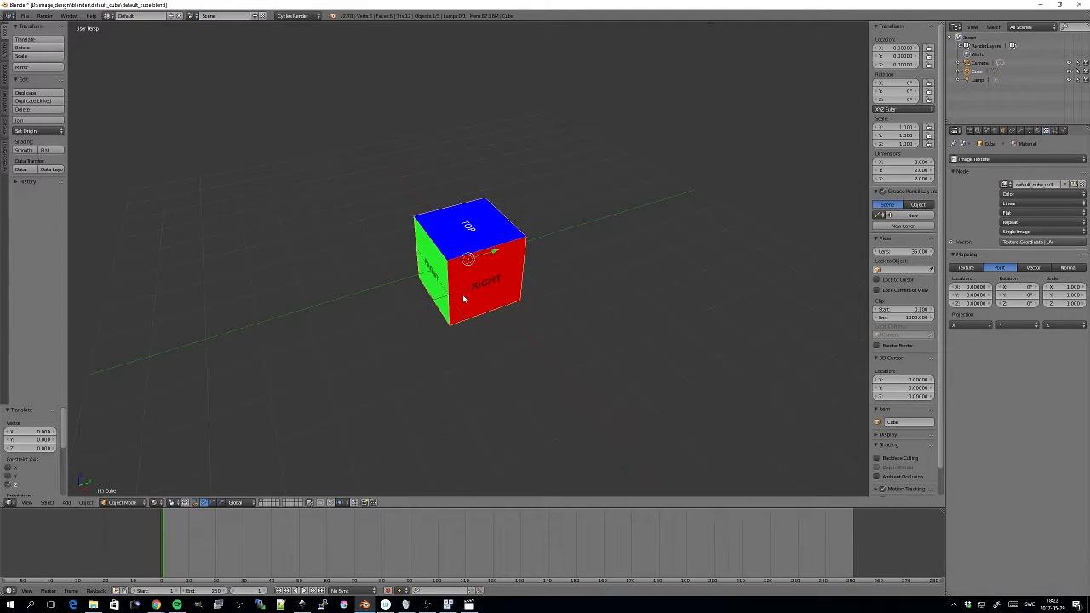
Step: View the cube from the front, right, top, bottom, back and left in turn
scroll(463, 298, "up", 5)
middle_click_drag(464, 298, 421, 251)
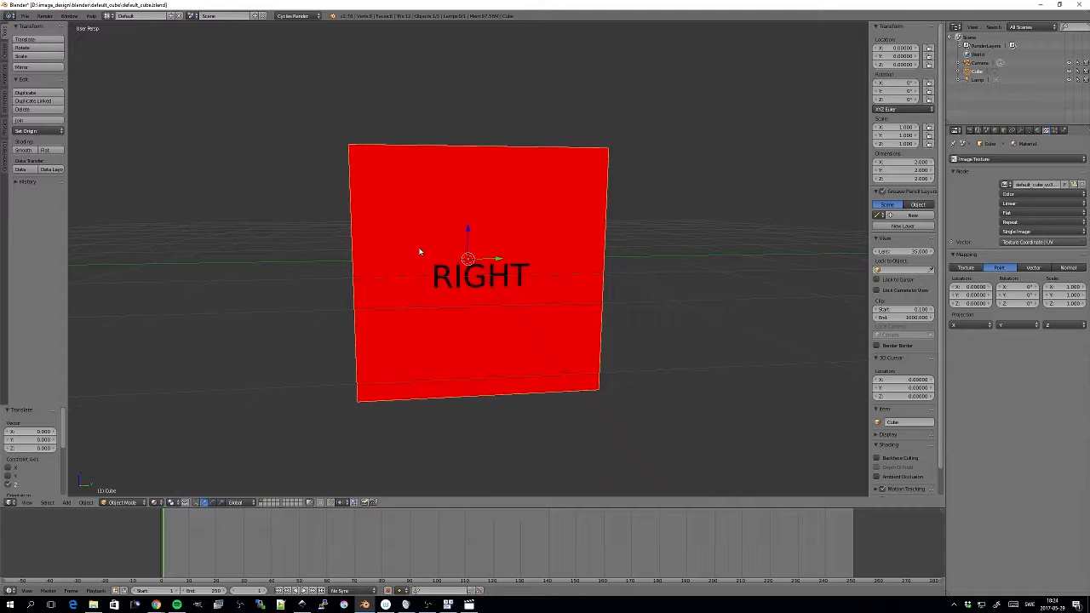
key("KP_1")
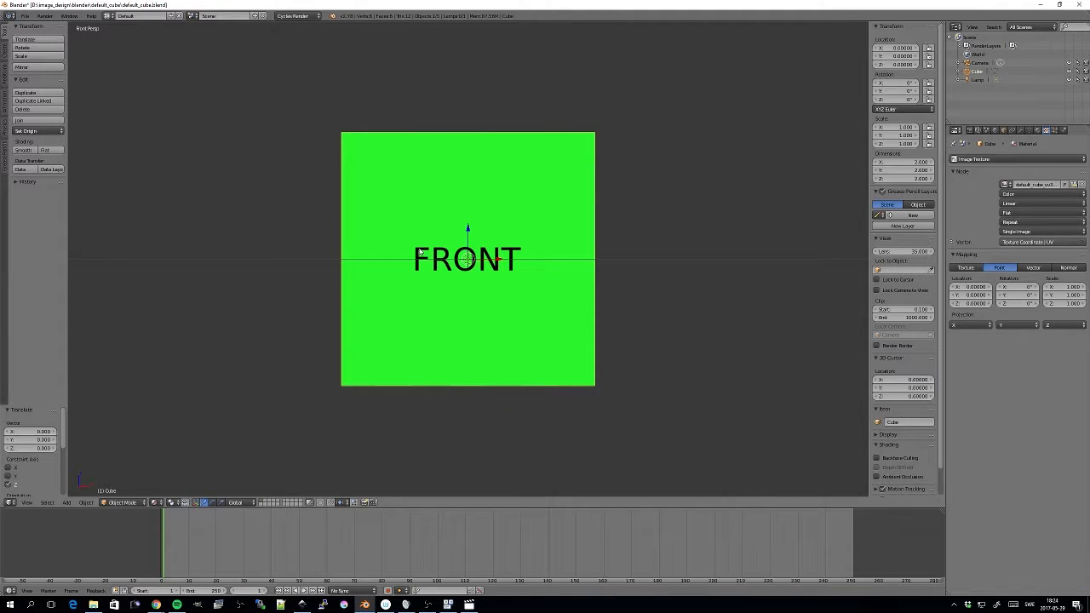
key("KP_3")
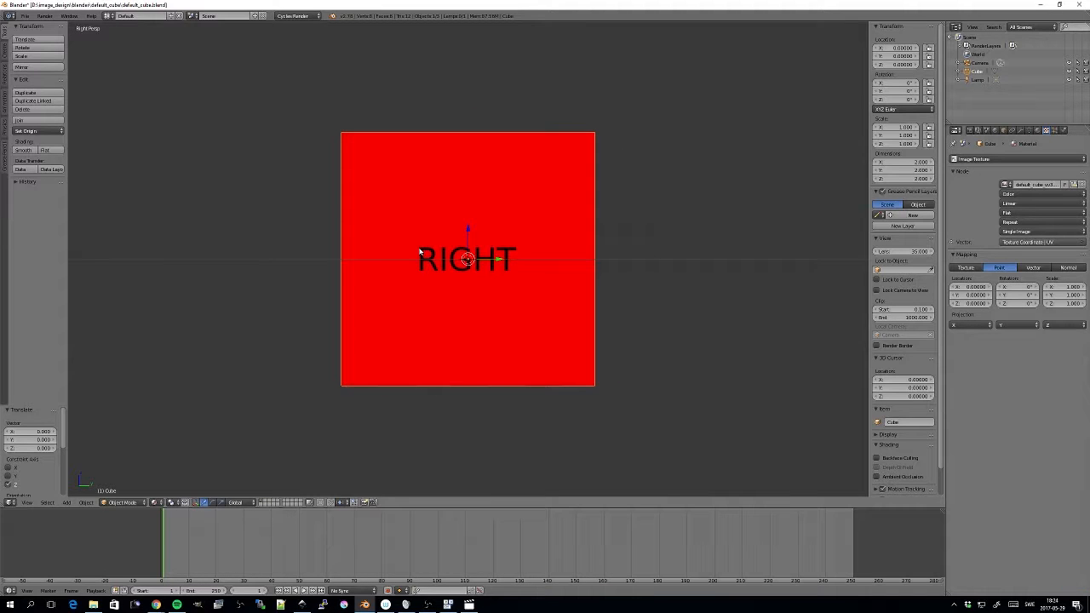
key("KP_7")
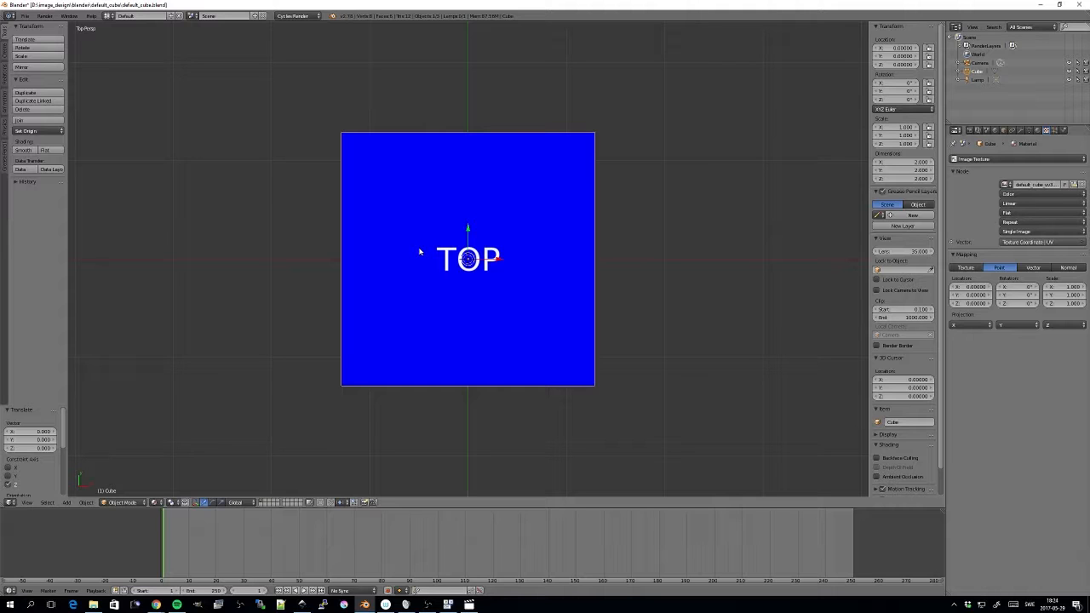
key("ctrl+KP_7")
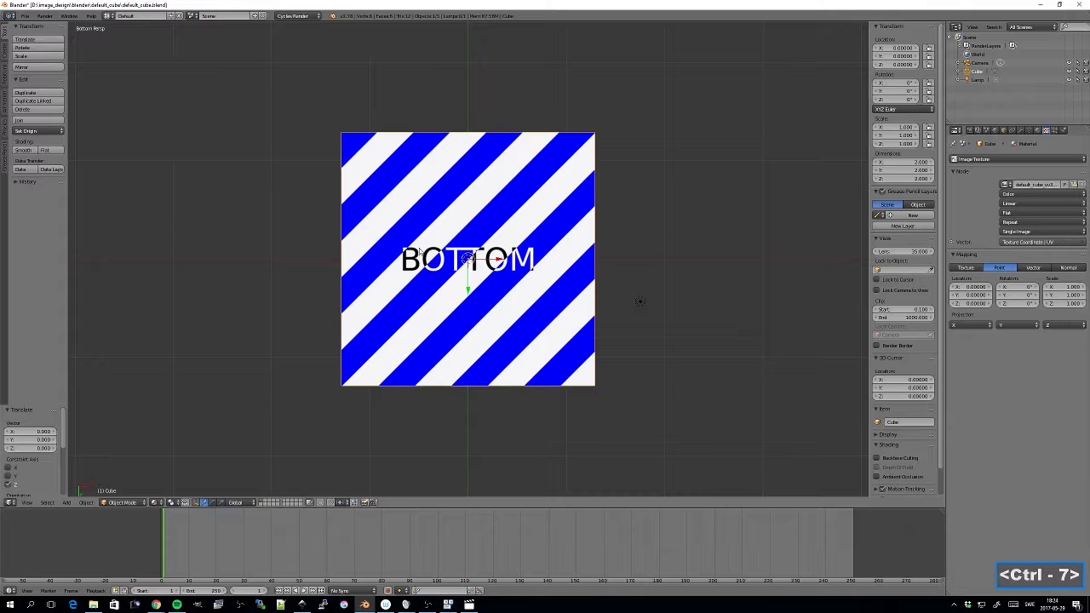
key("ctrl+1")
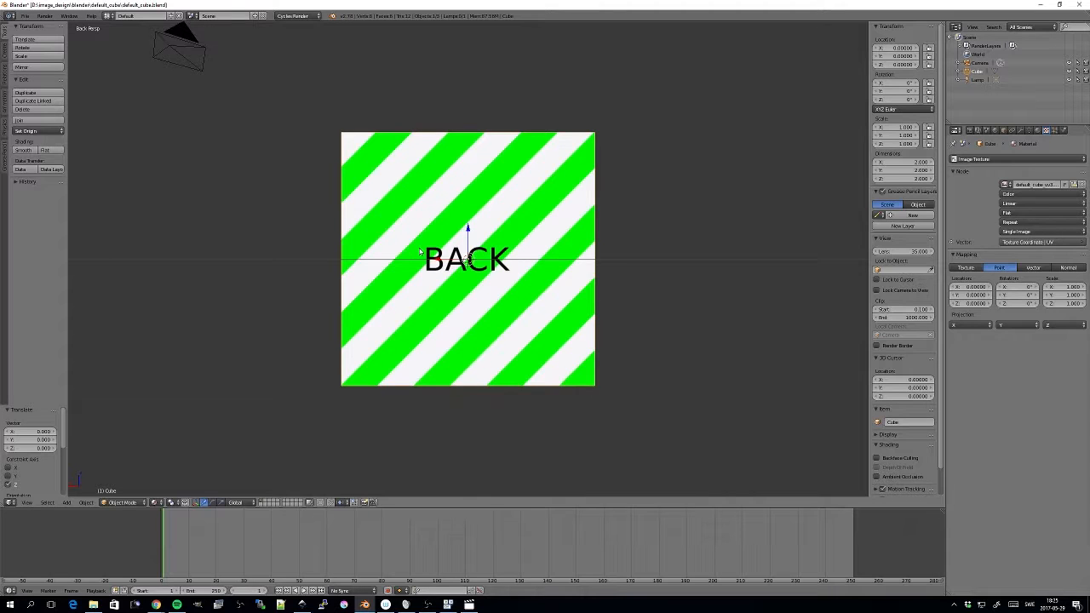
key("ctrl+3")
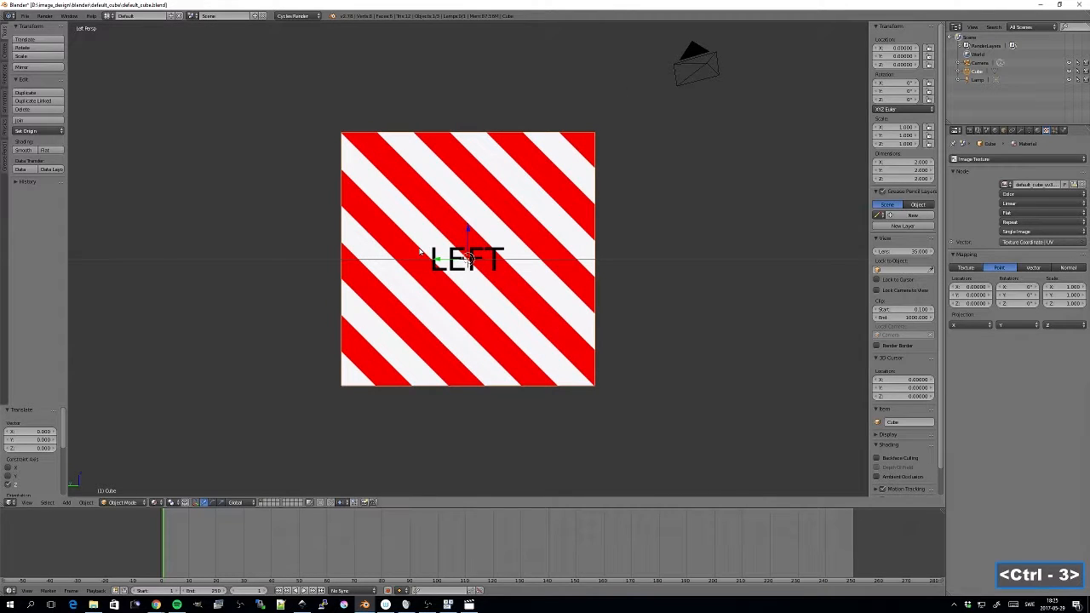
Step: Compare the cube in orthographic projection from an angled view, returning to perspective
scroll(578, 269, "up", 1)
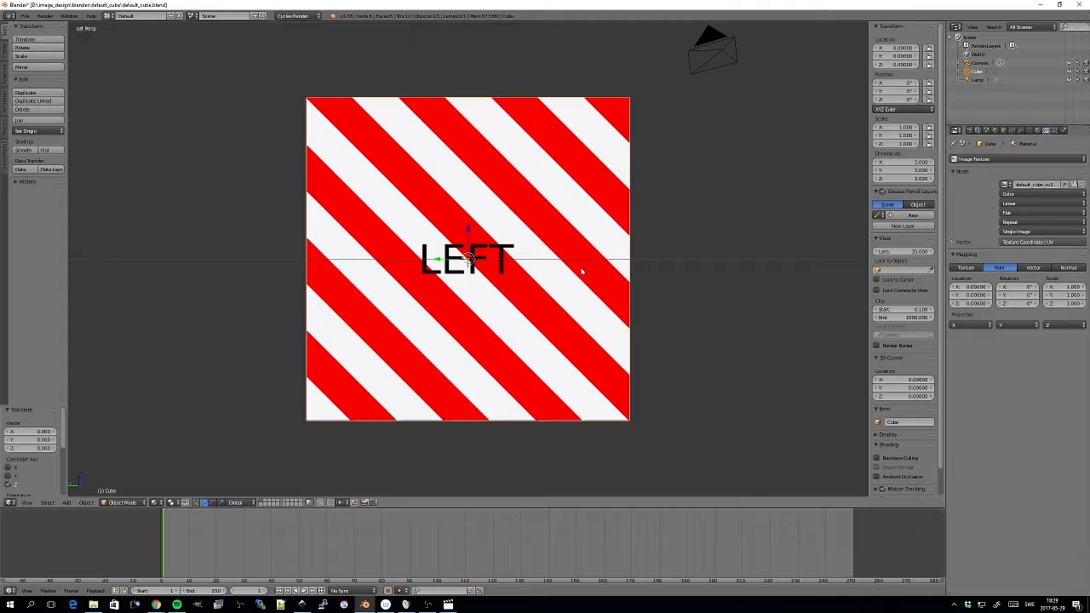
middle_click_drag(585, 269, 493, 304)
scroll(443, 304, "down", 4)
key("KP_5")
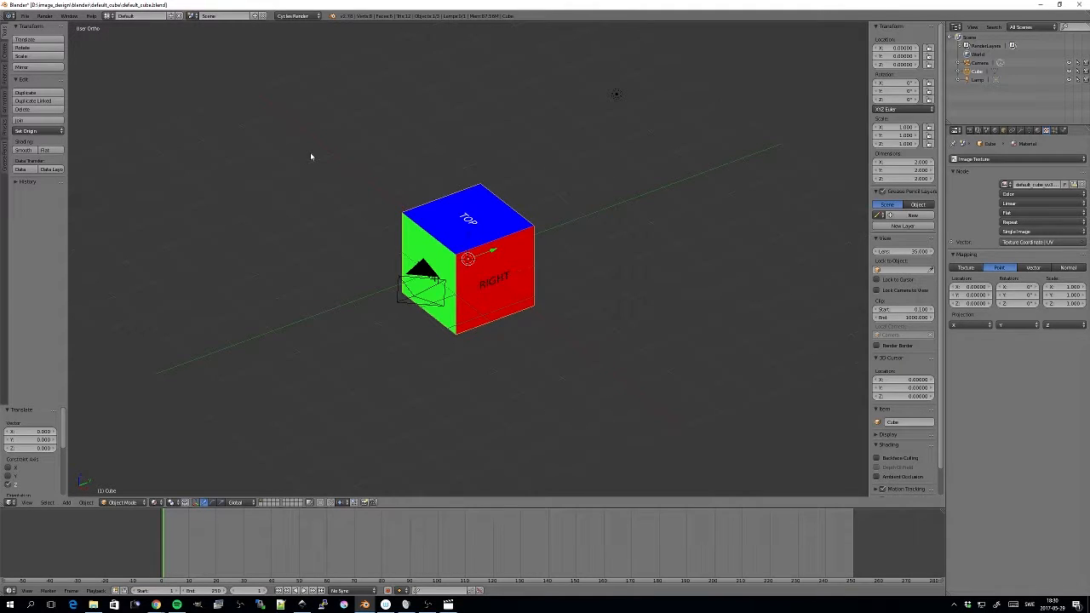
key("KP_5")
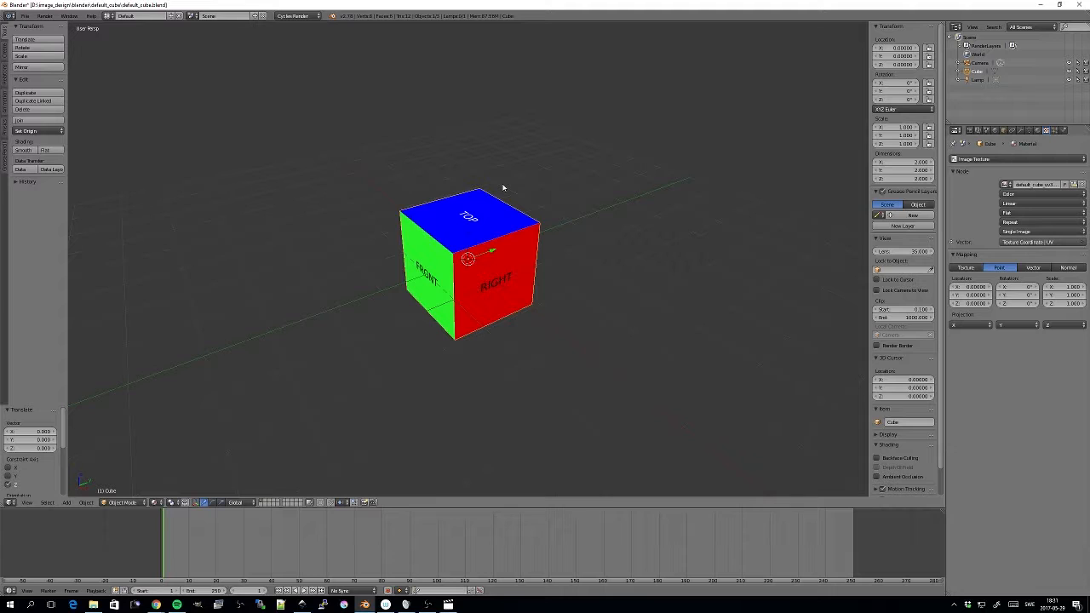
Step: Show the cube from the front in Wireframe shading and toggle the view to orthographic projection
key("KP_1")
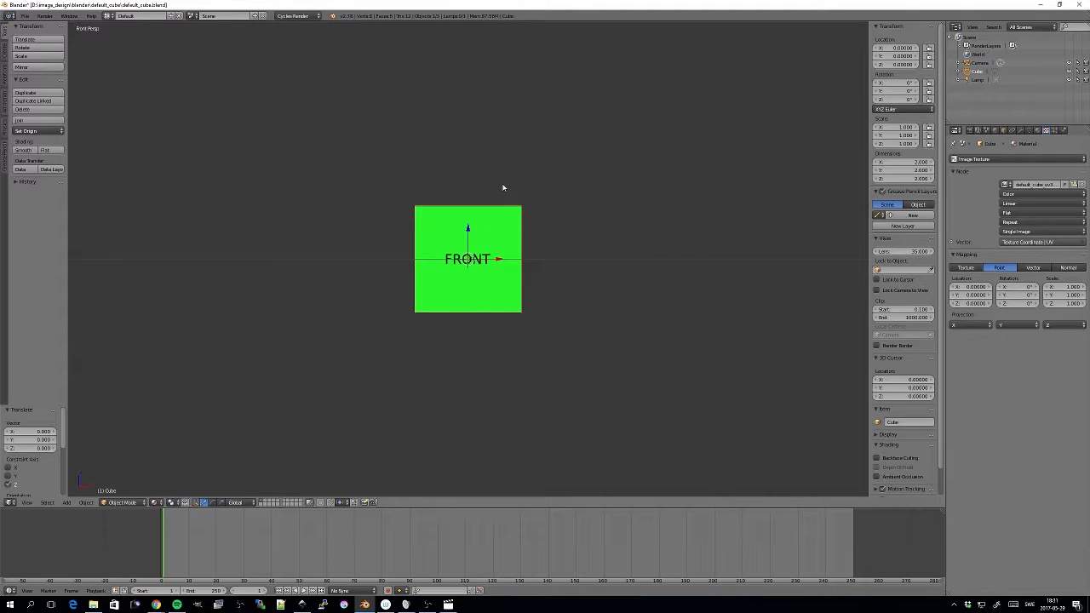
scroll(502, 187, "up", 5)
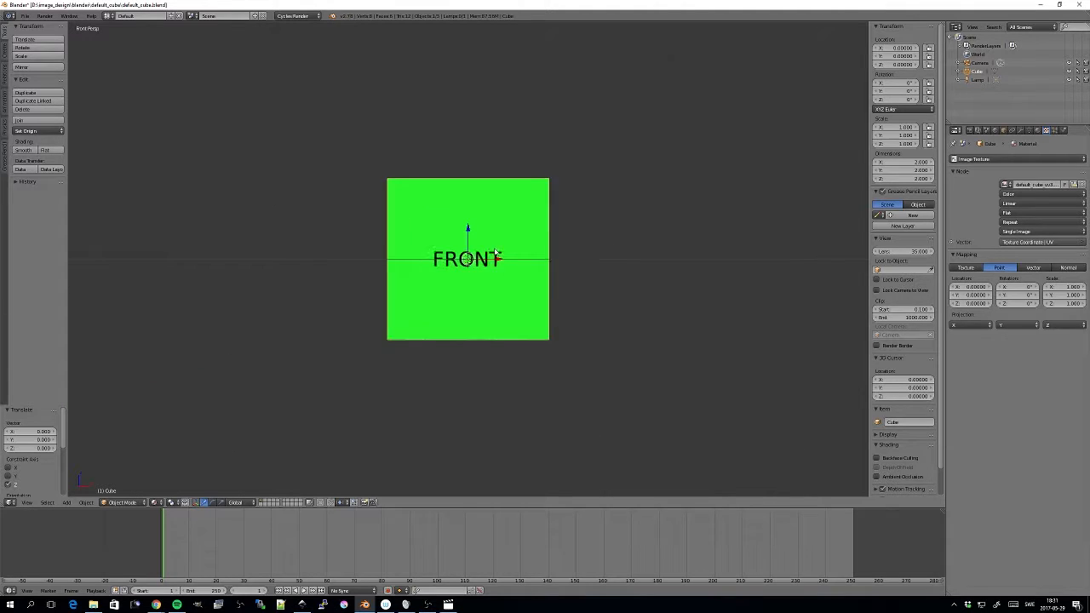
left_click(157, 504)
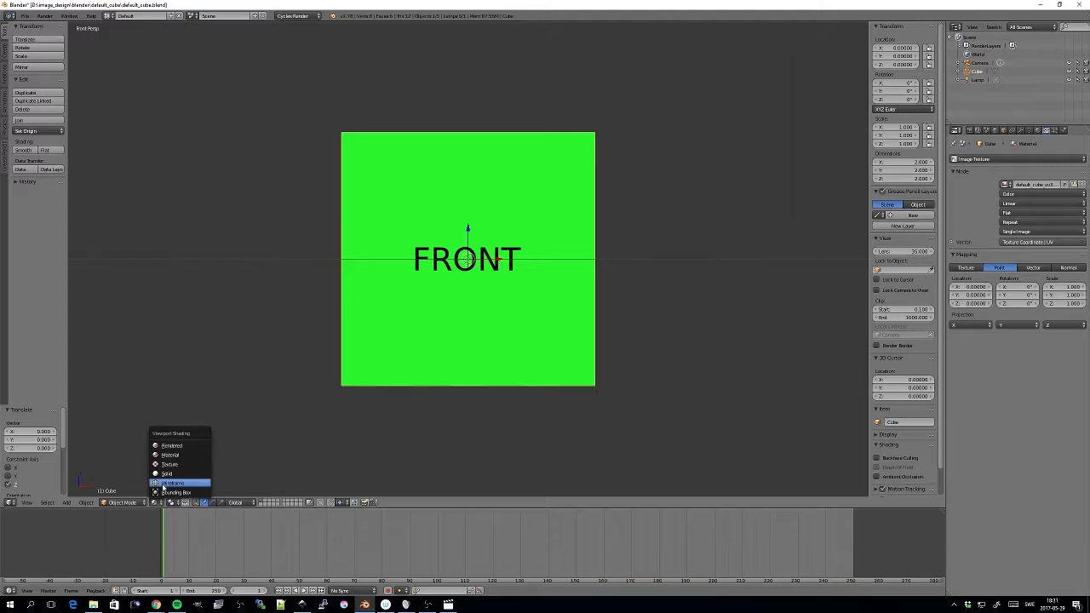
left_click(163, 487)
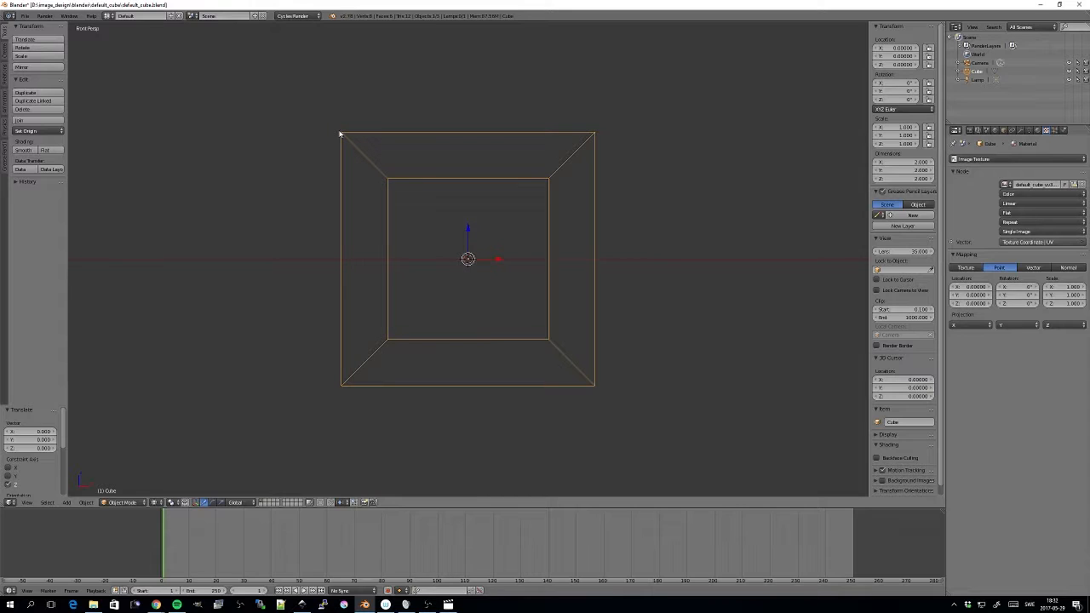
key("KP_5")
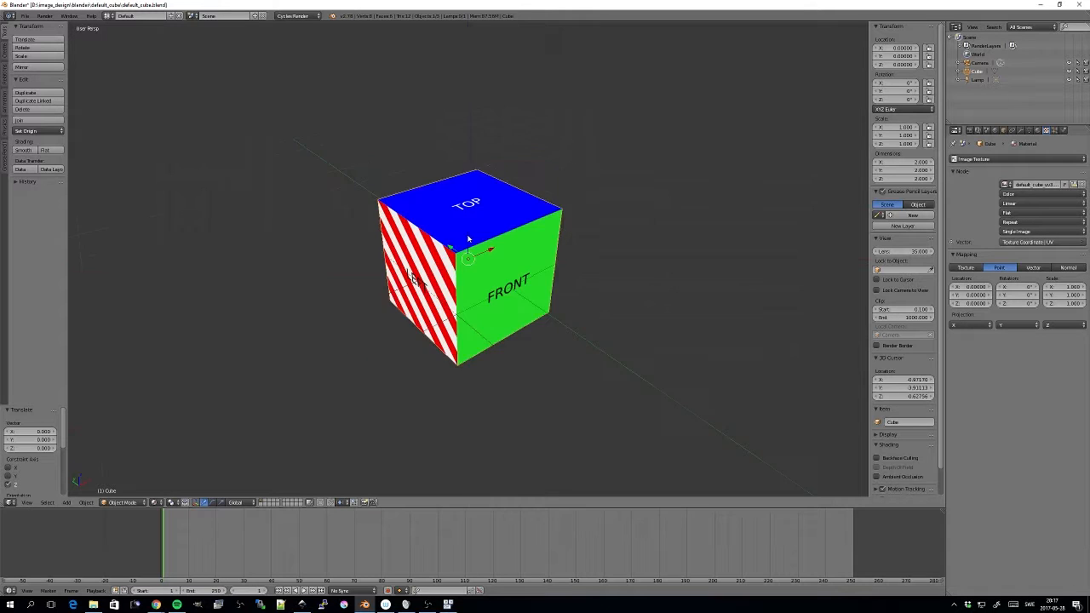
Step: Select the camera object in the scene
scroll(528, 247, "down", 4)
middle_click_drag(528, 247, 466, 248)
scroll(477, 255, "up", 4)
scroll(466, 247, "down", 3)
scroll(475, 240, "down", 2)
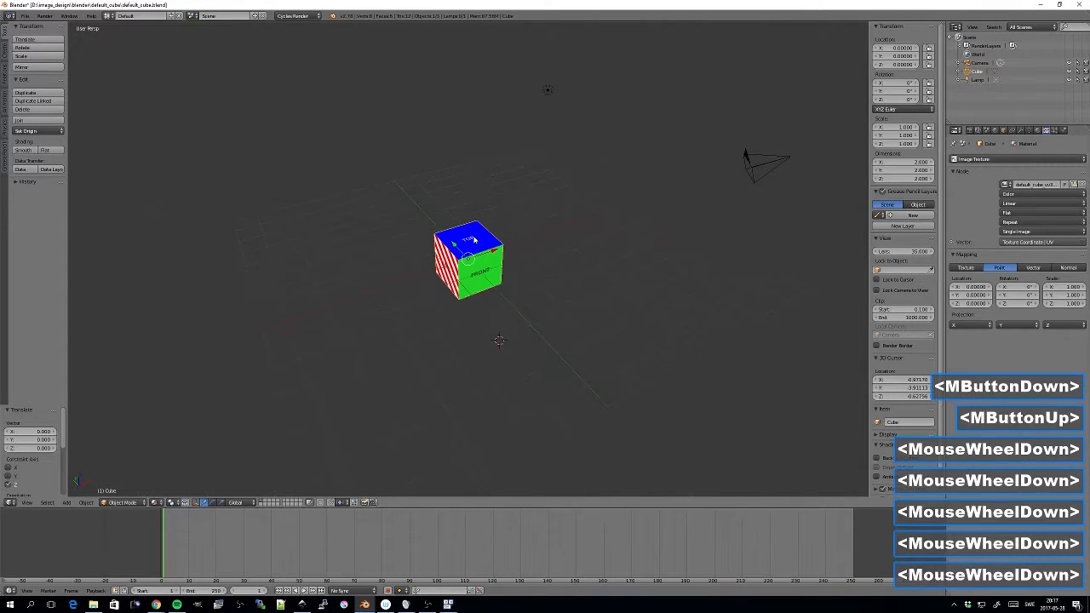
middle_click_drag(769, 167, 717, 199)
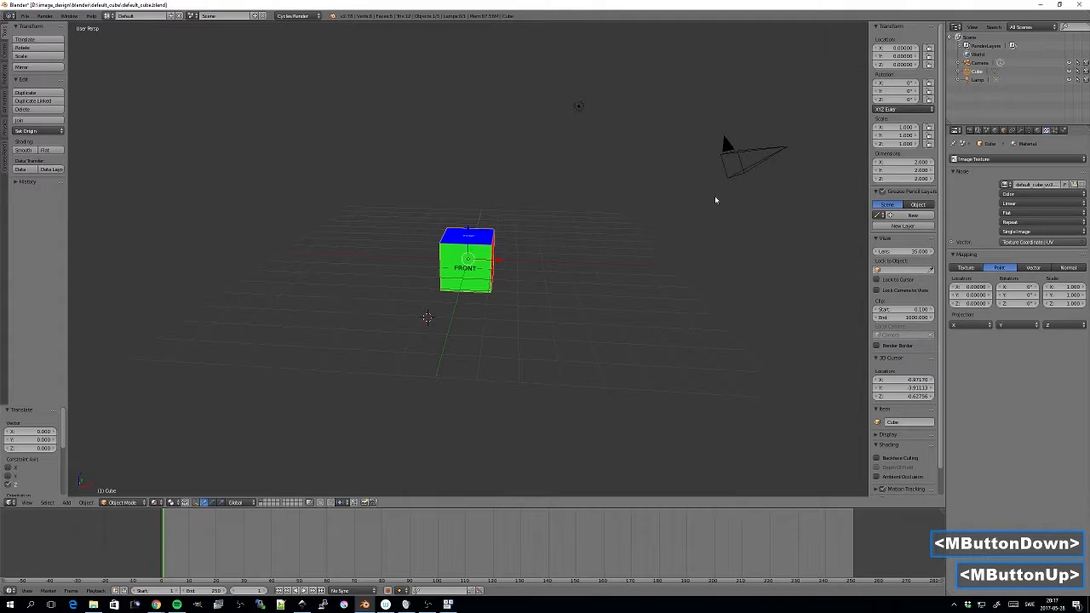
right_click(741, 157)
mouse_move(664, 243)
middle_mouse_down()
mouse_move(627, 225)
mouse_move(533, 246)
mouse_move(673, 236)
mouse_move(555, 249)
mouse_move(660, 238)
middle_mouse_up()
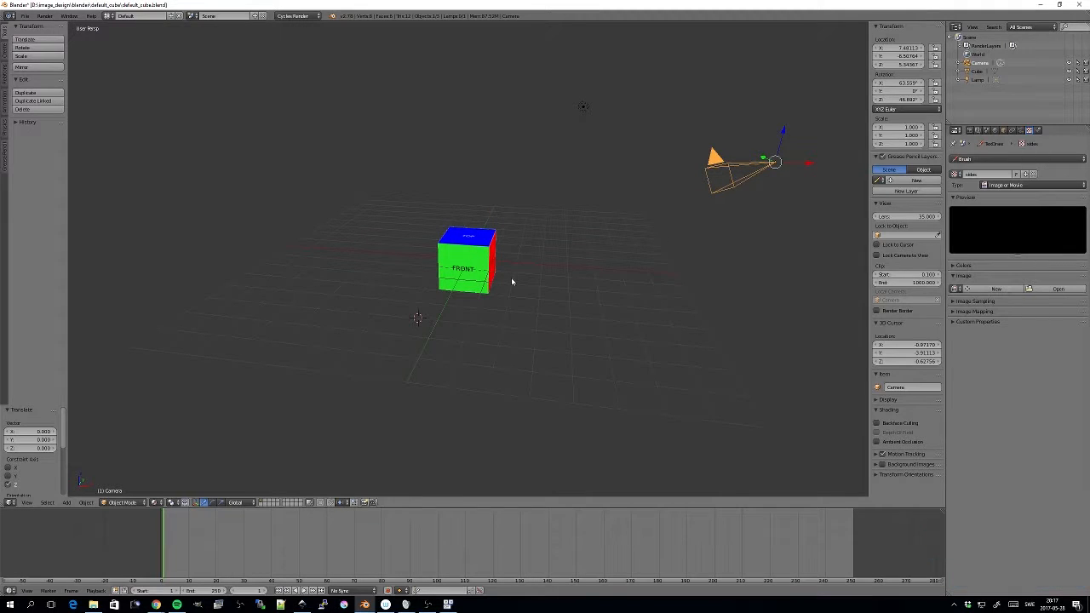
Step: Frame the view on the selected camera and look at it from the top, front, right and an angled view
key("KP_Decimal")
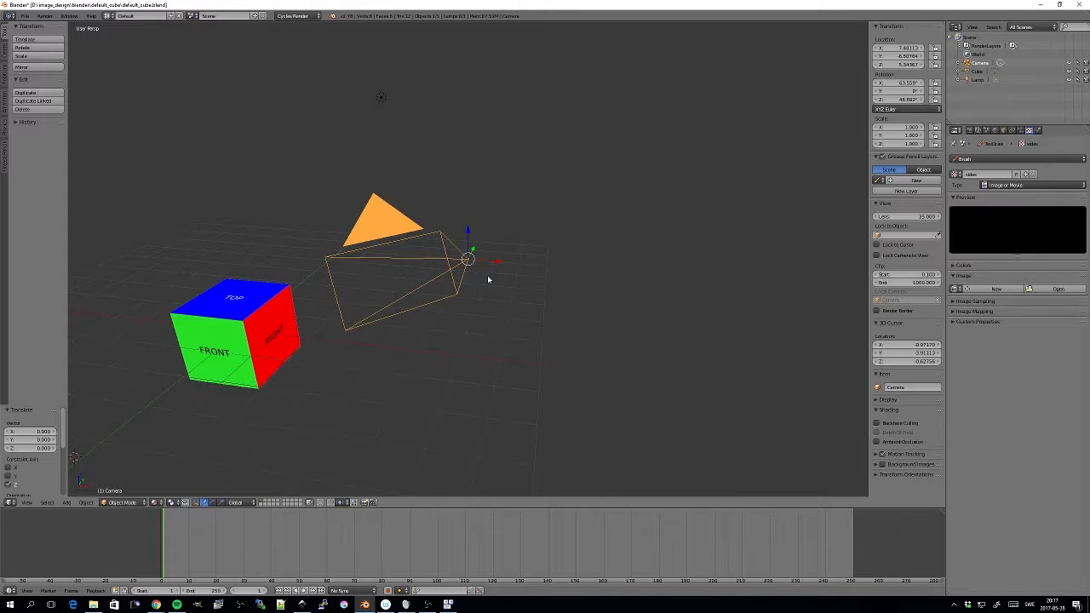
scroll(408, 305, "down", 1)
middle_click_drag(408, 305, 473, 338)
key("KP_7")
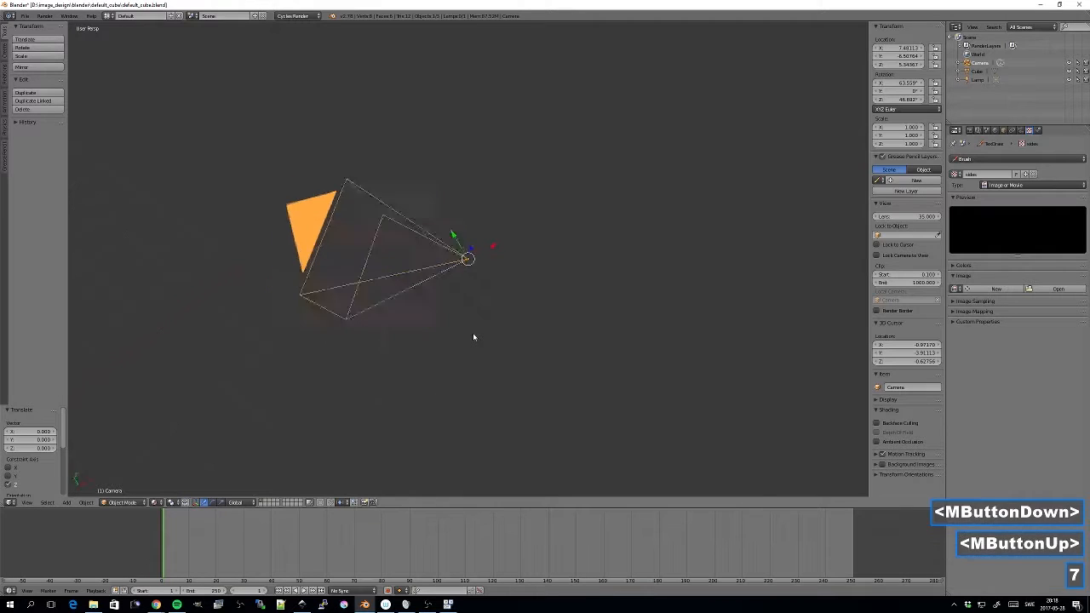
key("KP_1")
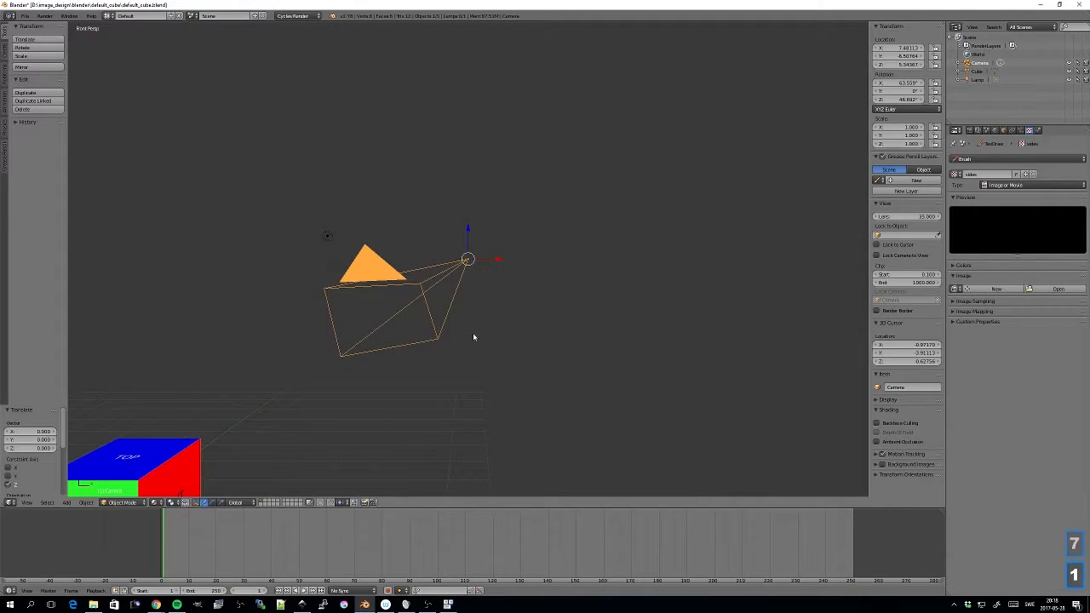
key("KP_3")
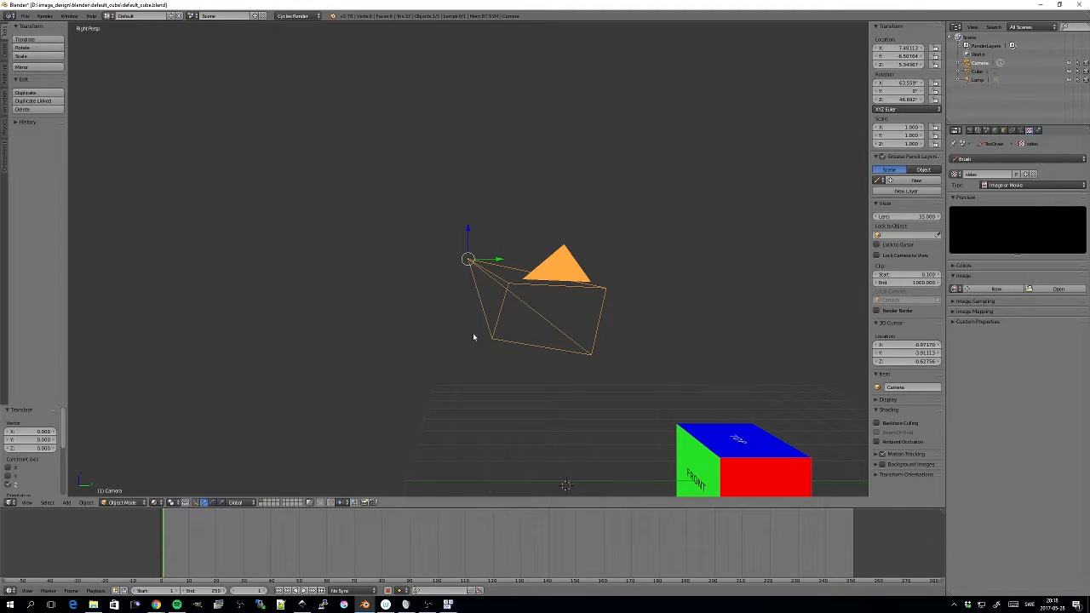
middle_click_drag(416, 262, 432, 306)
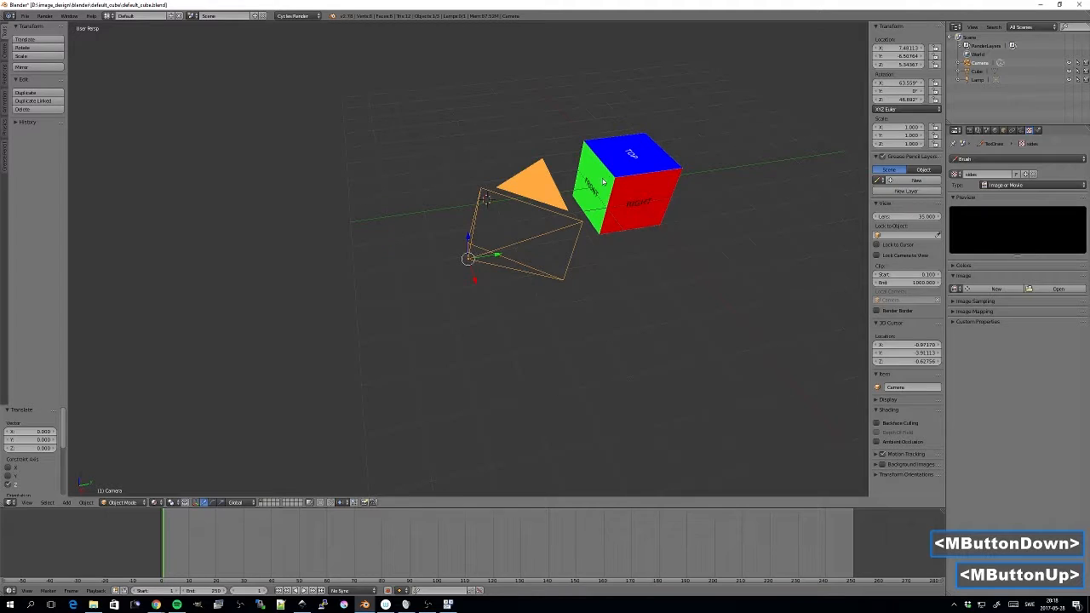
Step: Select and frame the cube, and reset the 3D cursor to the world origin
right_click(620, 176)
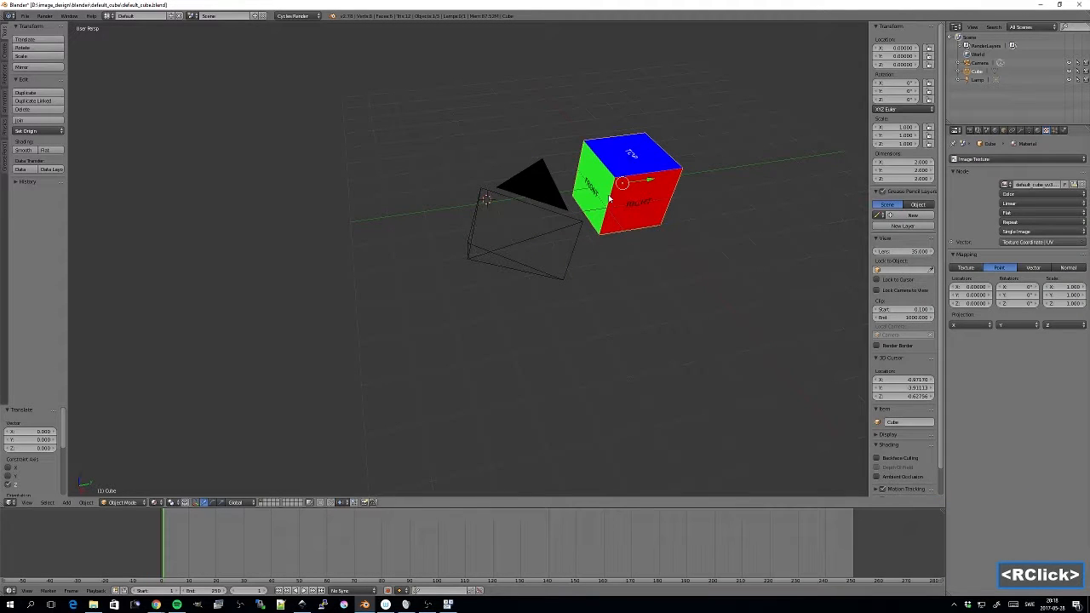
key("KP_Decimal")
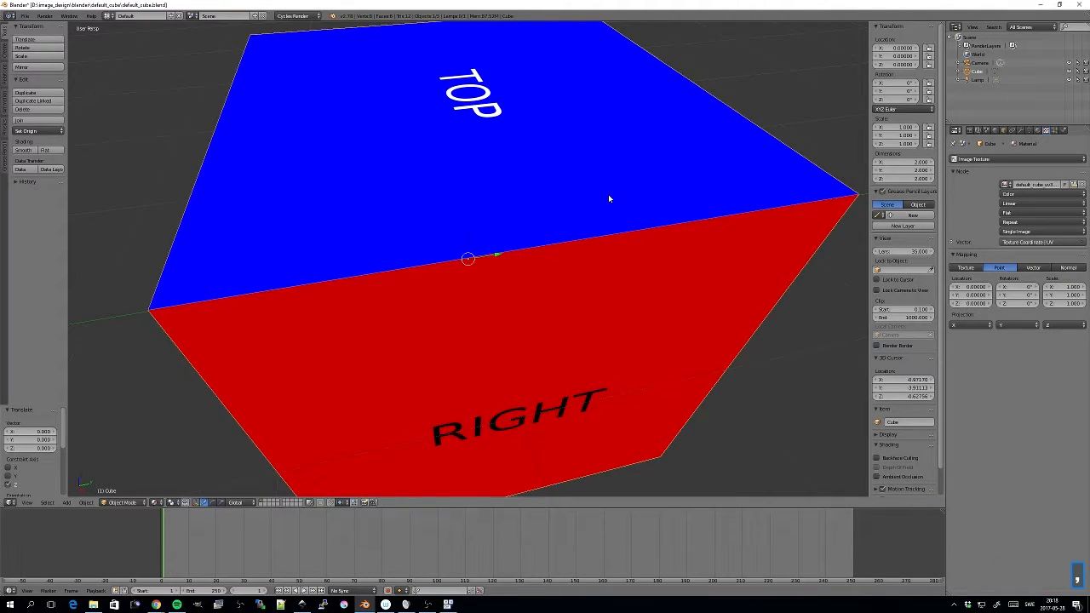
scroll(609, 197, "down", 5)
middle_click_drag(608, 194, 448, 301)
key("shift+c")
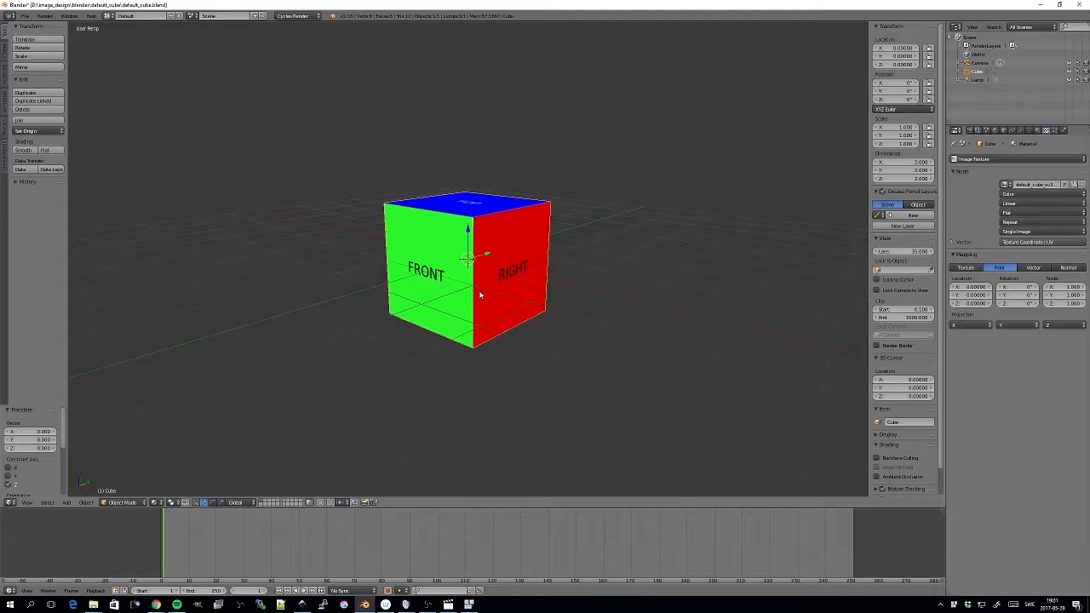
Step: Orbit slightly around the cube and pan the view so the cube sits off-centre in the viewport
mouse_move(480, 294)
middle_mouse_down()
mouse_move(369, 294)
mouse_move(426, 281)
mouse_move(512, 293)
mouse_move(499, 306)
mouse_move(408, 280)
mouse_move(457, 287)
mouse_move(465, 260)
mouse_move(441, 281)
mouse_move(473, 290)
mouse_move(480, 303)
mouse_move(470, 301)
middle_mouse_up()
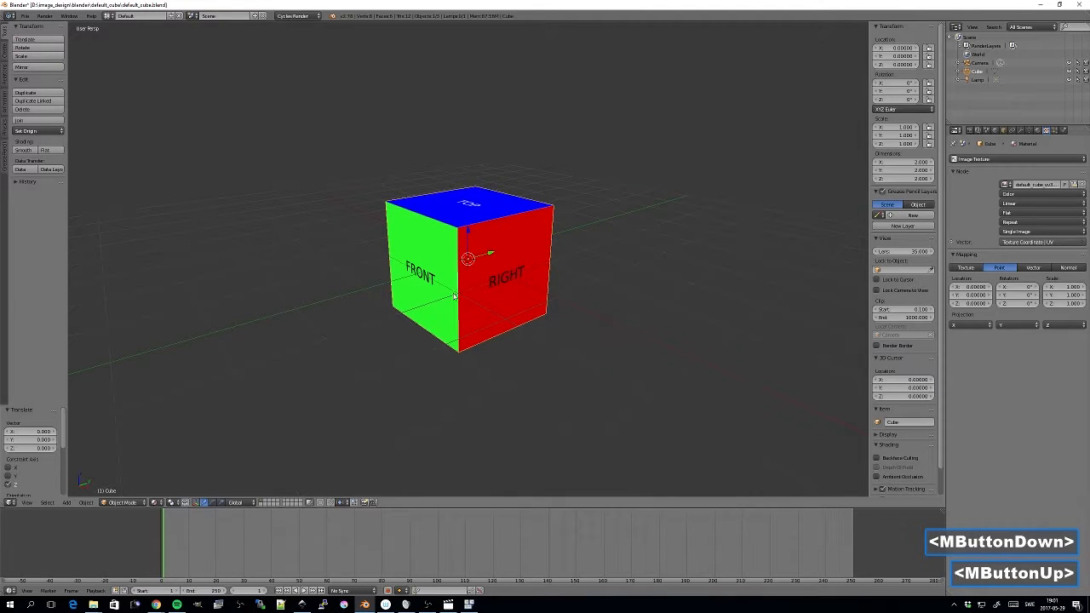
middle_click_drag(444, 279, 539, 266, "shift")
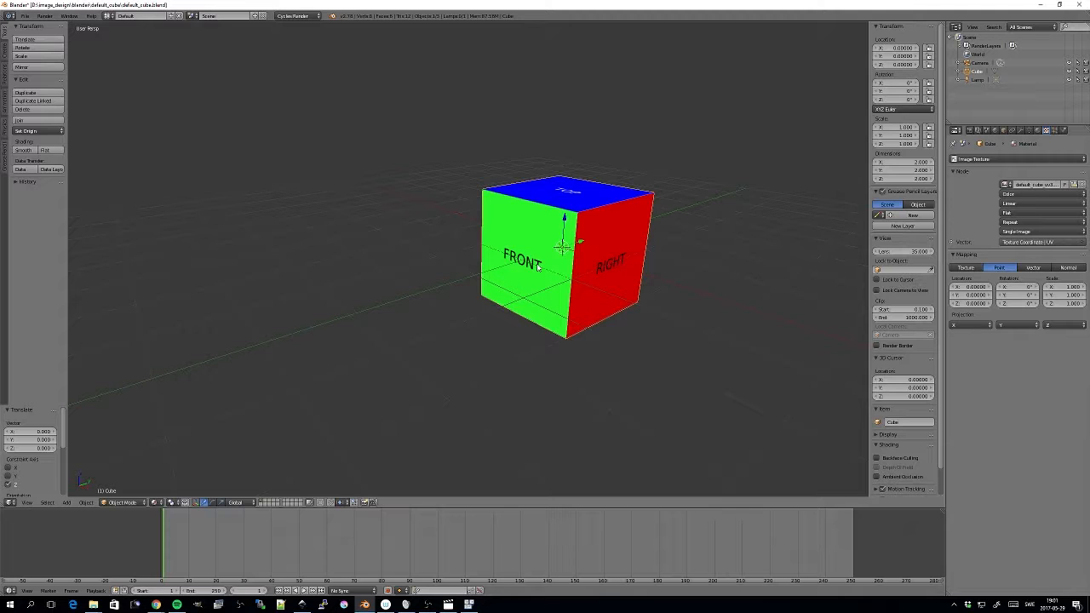
middle_click_drag(538, 267, 539, 267, "shift")
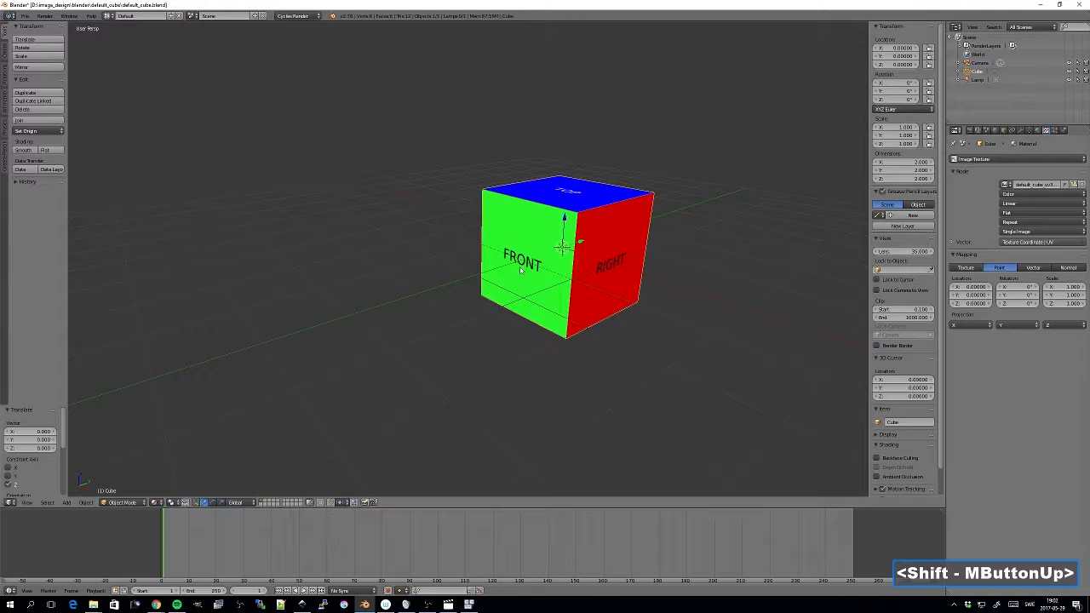
middle_click_drag(519, 271, 523, 266)
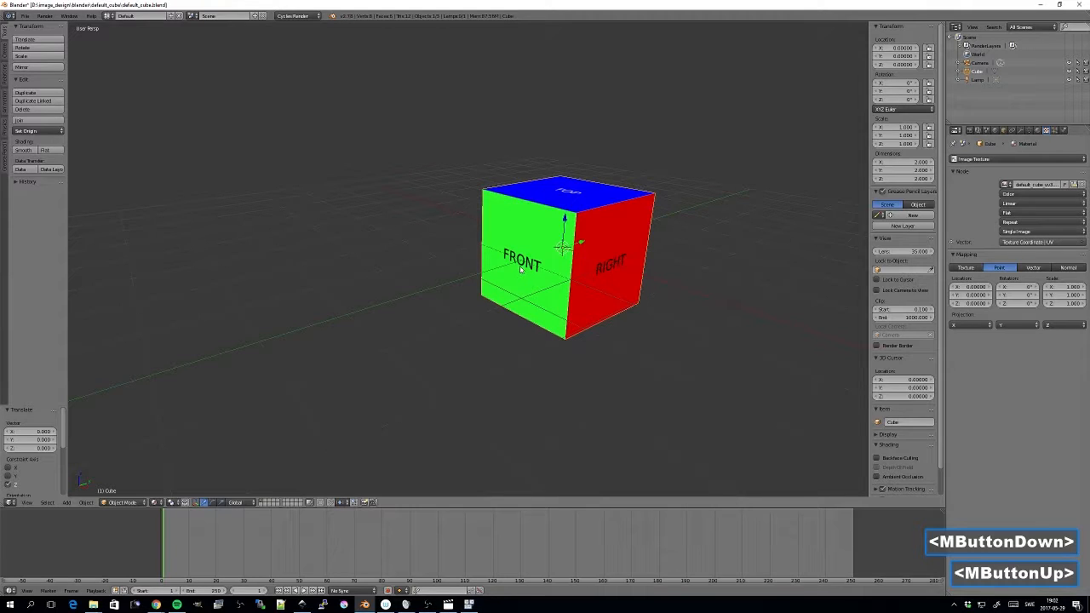
Step: Examine the cube's FRONT face up close from shifted angles, and back out to show the whole cube
scroll(522, 269, "up", 6)
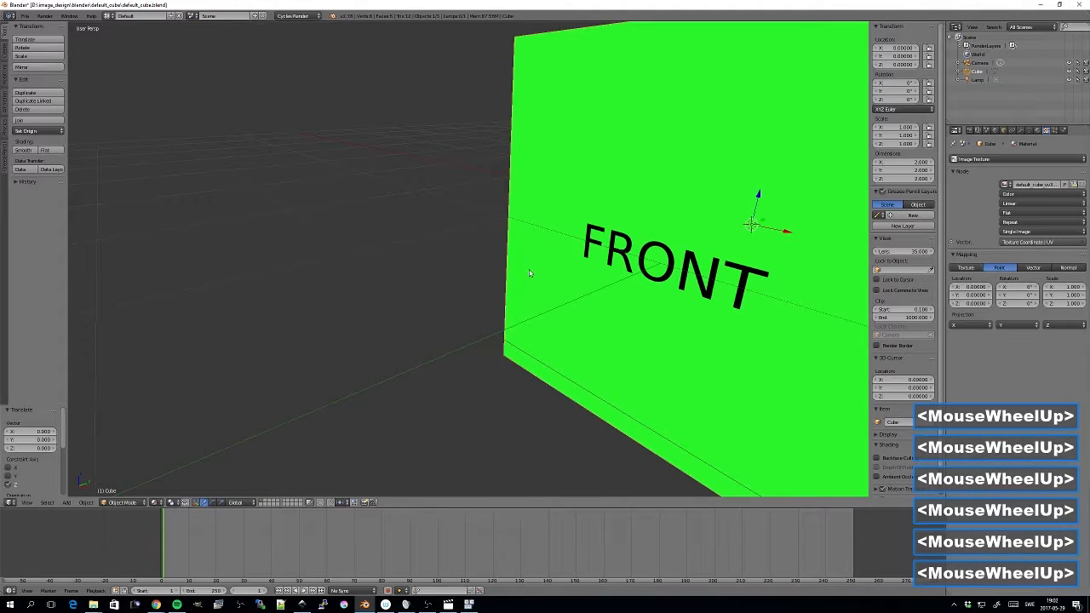
scroll(528, 273, "up", 1)
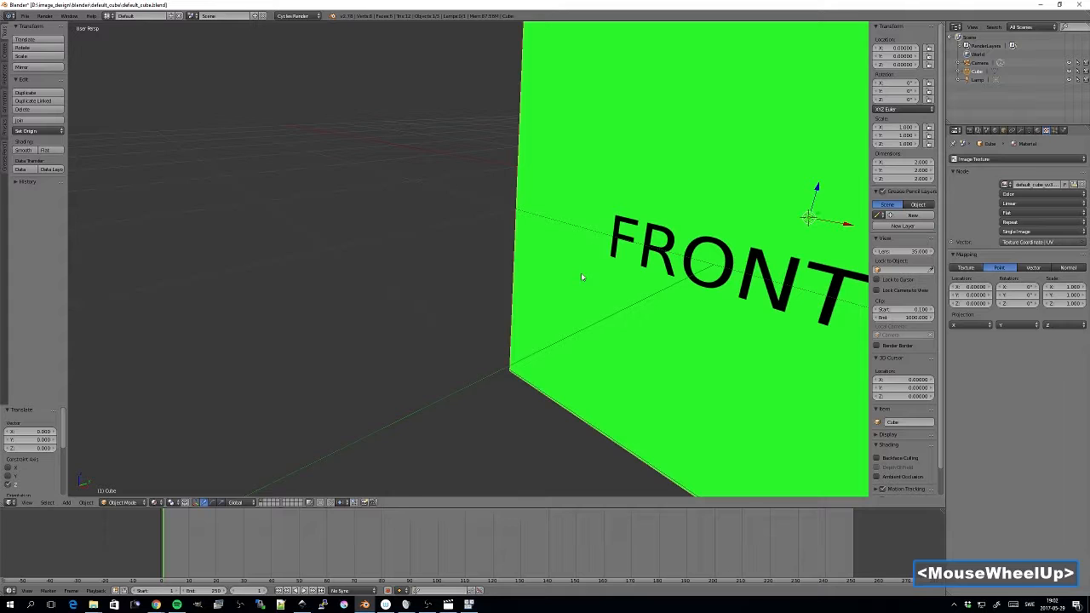
middle_click_drag(581, 272, 508, 249, "shift")
scroll(528, 236, "up", 2)
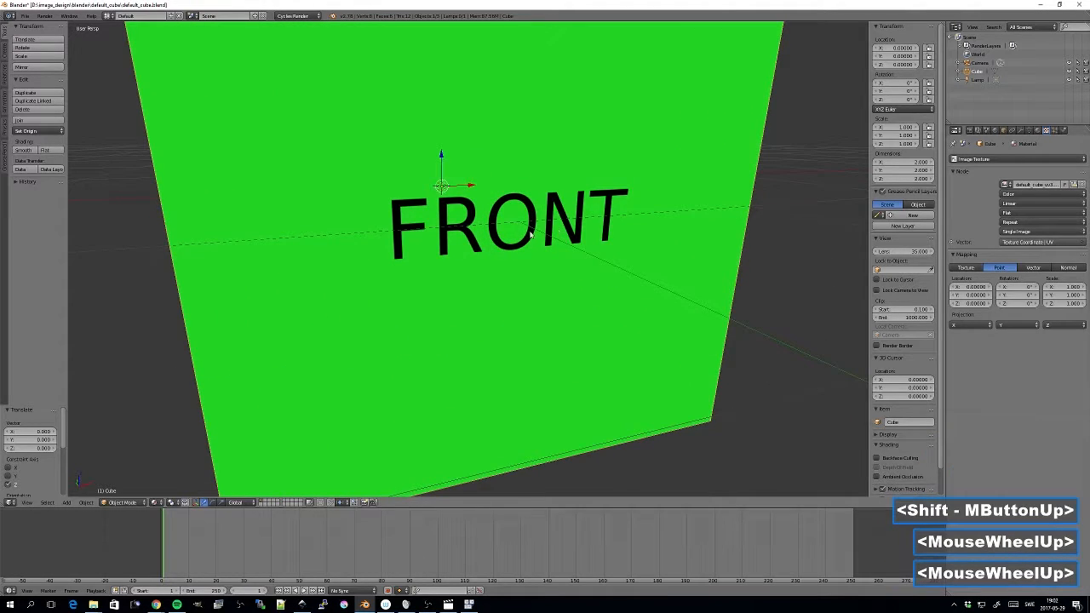
scroll(531, 235, "up", 2)
middle_click_drag(532, 234, 469, 271, "shift")
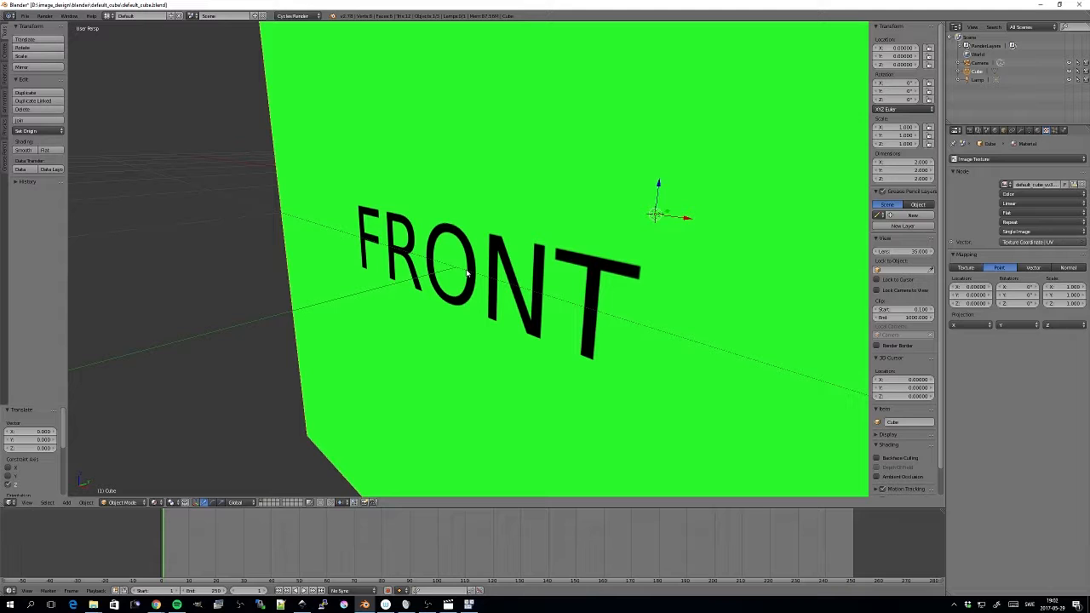
scroll(466, 272, "down", 1)
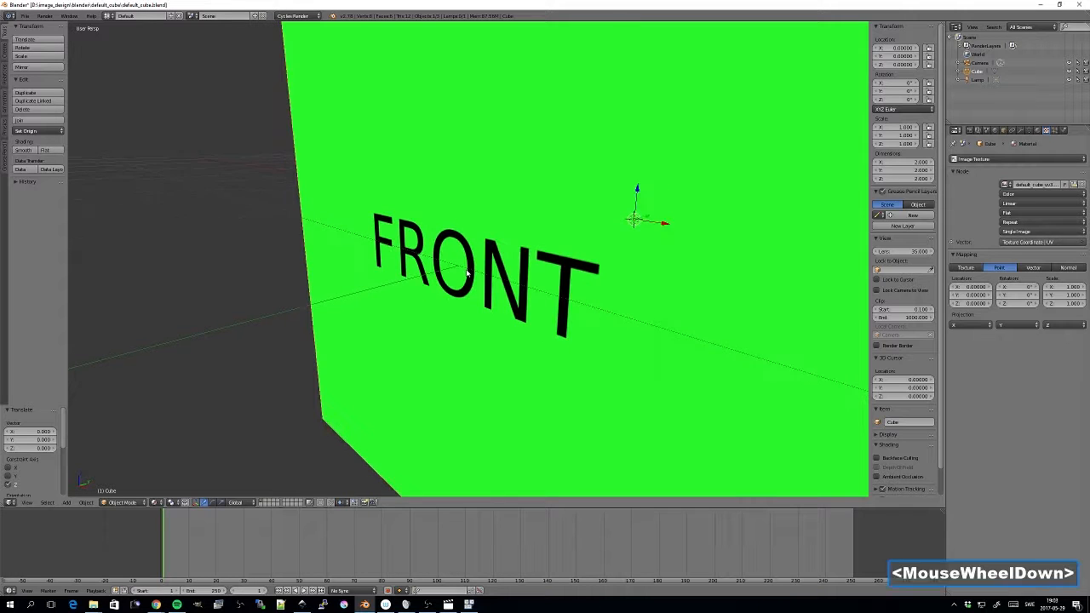
mouse_move(466, 272)
middle_mouse_down()
mouse_move(490, 271)
mouse_move(445, 277)
mouse_move(565, 273)
mouse_move(473, 283)
middle_mouse_up()
scroll(490, 274, "down", 5)
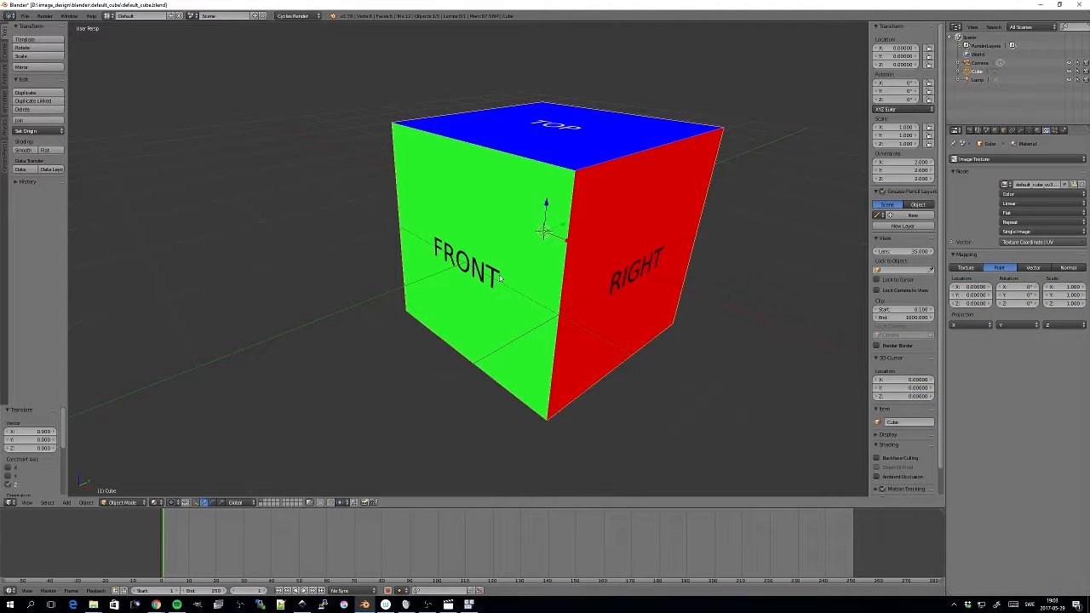
Step: Recentre the view on the selected cube and show it from an angle at a distance
key("KP_Decimal")
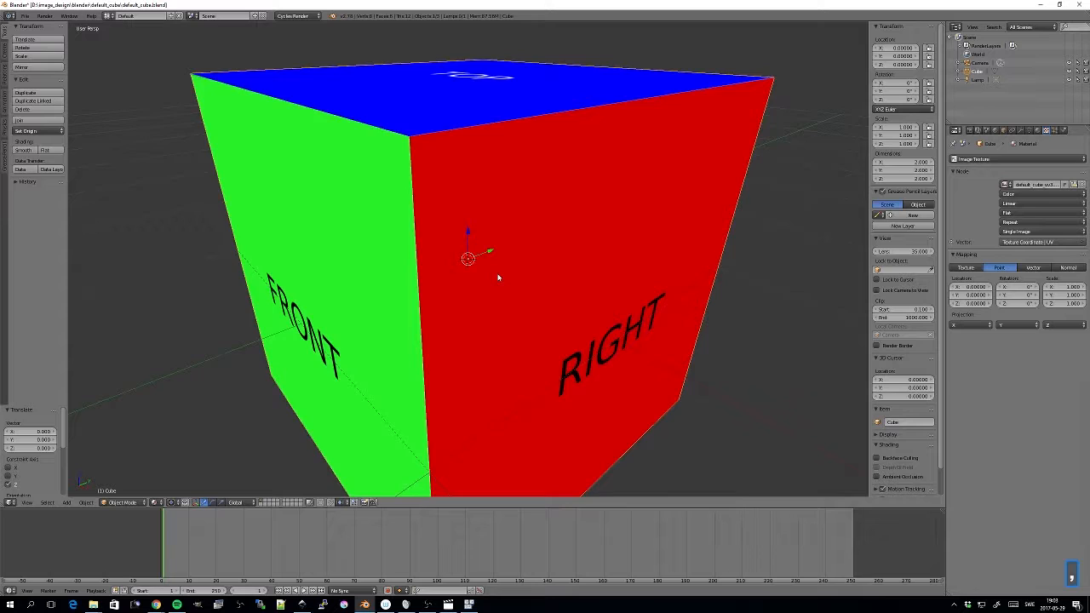
scroll(500, 277, "down", 5)
mouse_move(465, 278)
middle_mouse_down()
mouse_move(474, 288)
mouse_move(485, 278)
middle_mouse_up()
scroll(474, 288, "down", 2)
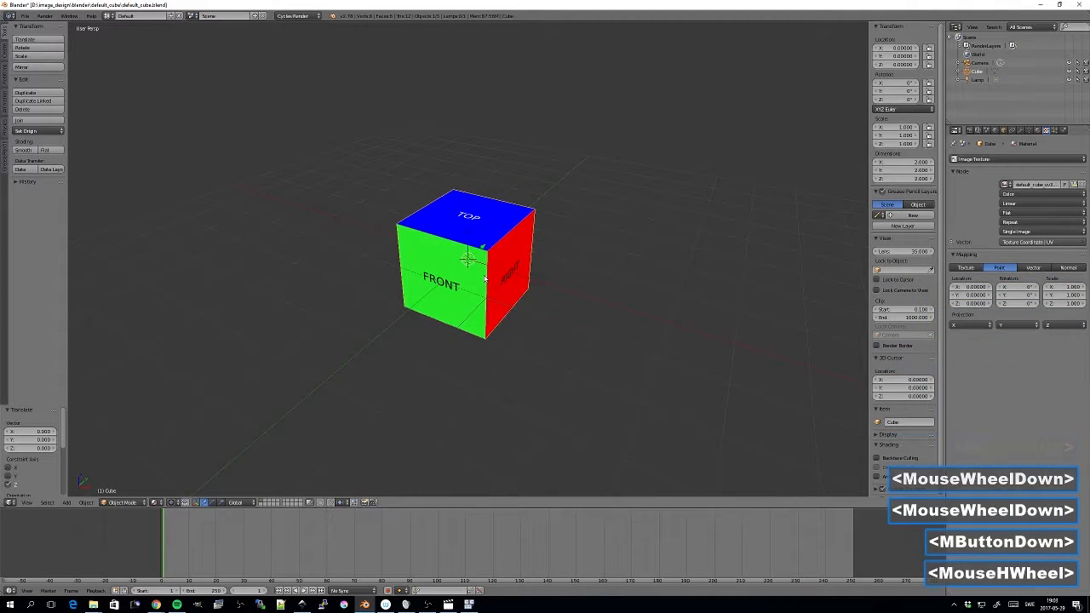